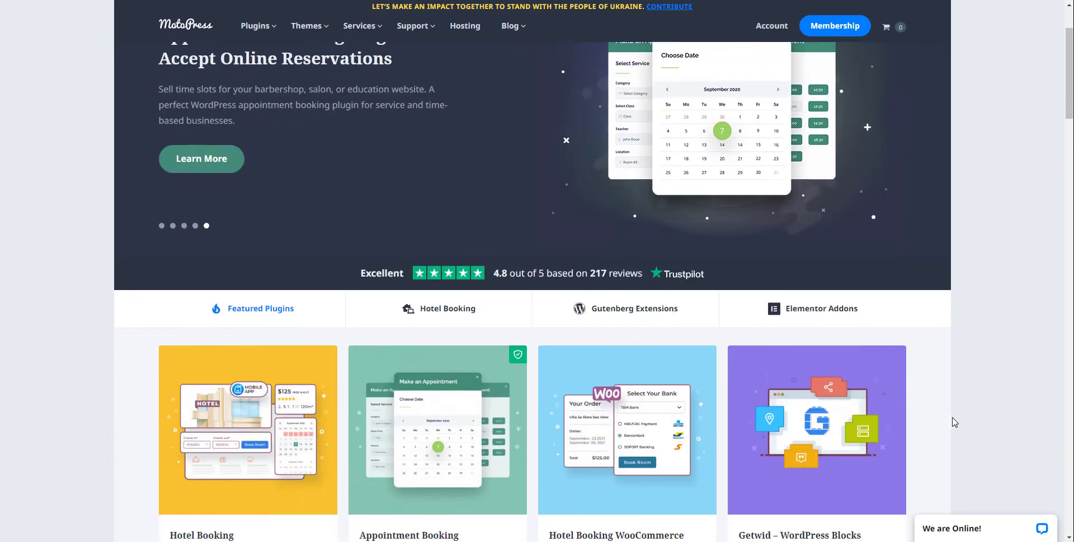
scroll(954, 422, "down", 2)
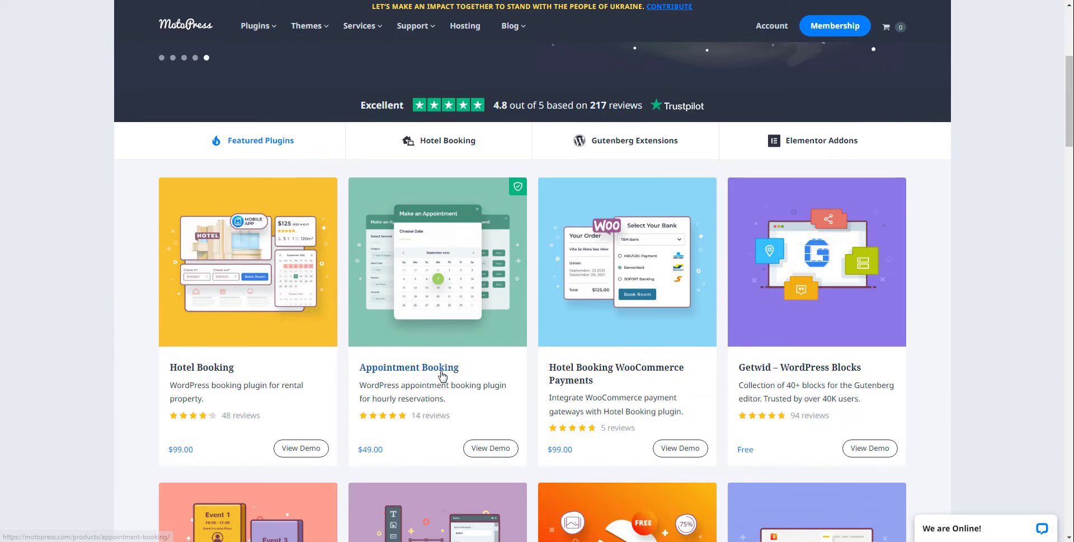
Step: Scroll to the Featured Plugins cards and open the Appointment Booking plugin page
left_click(442, 371)
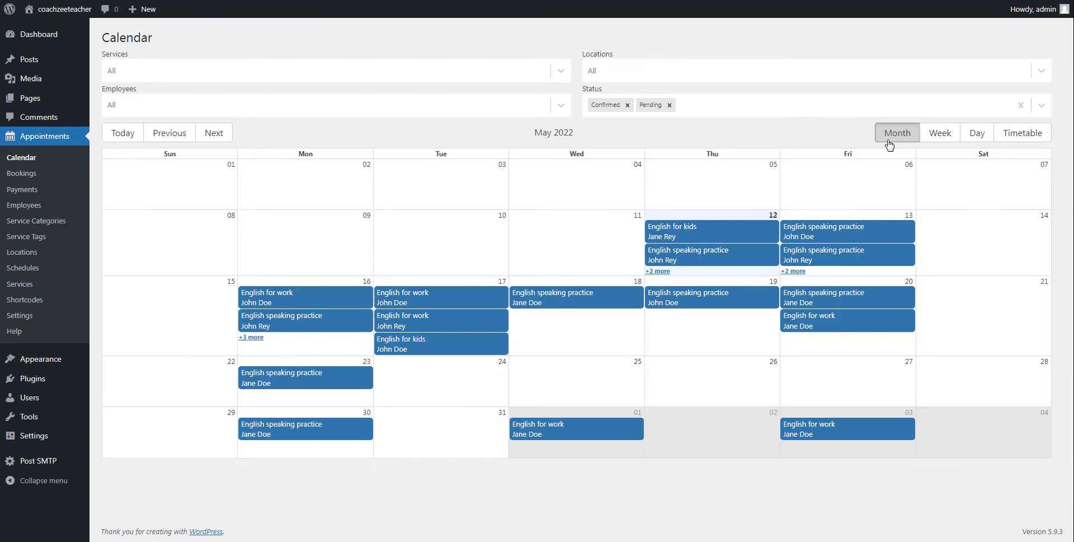
Step: Switch to week and day views, advance a day, and filter to John Doe's confirmed bookings
left_click(941, 136)
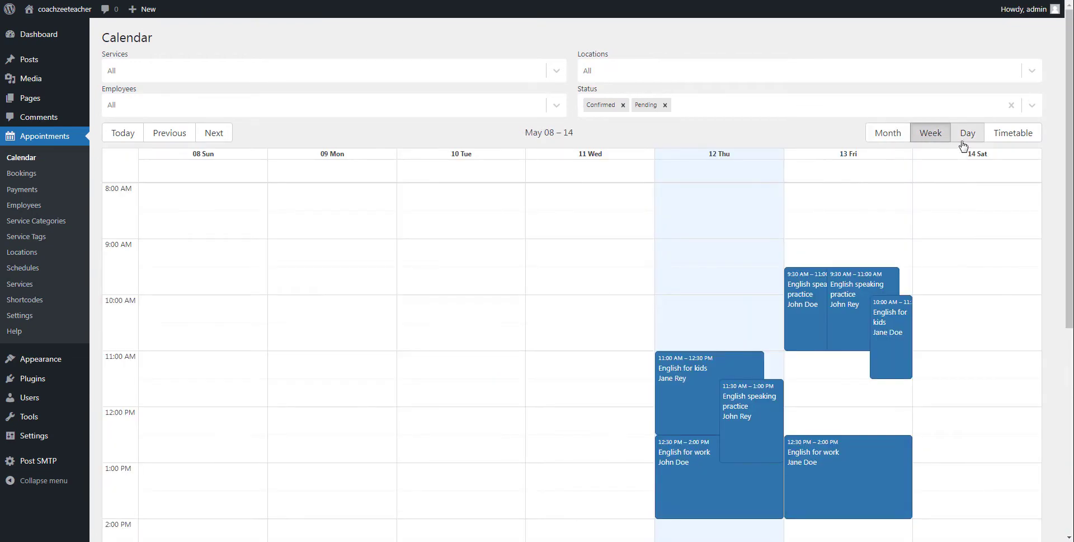
left_click(962, 142)
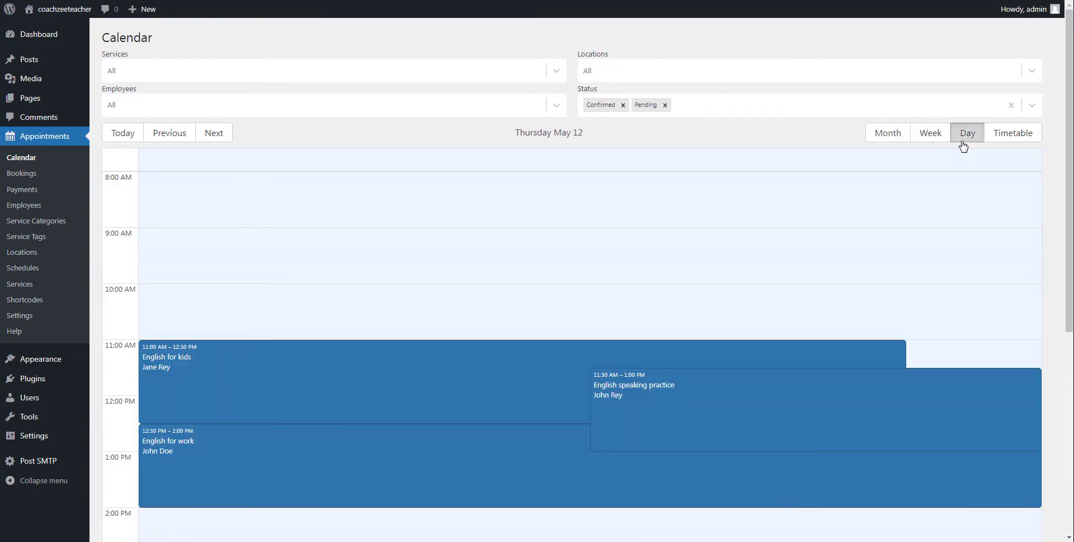
left_click(224, 140)
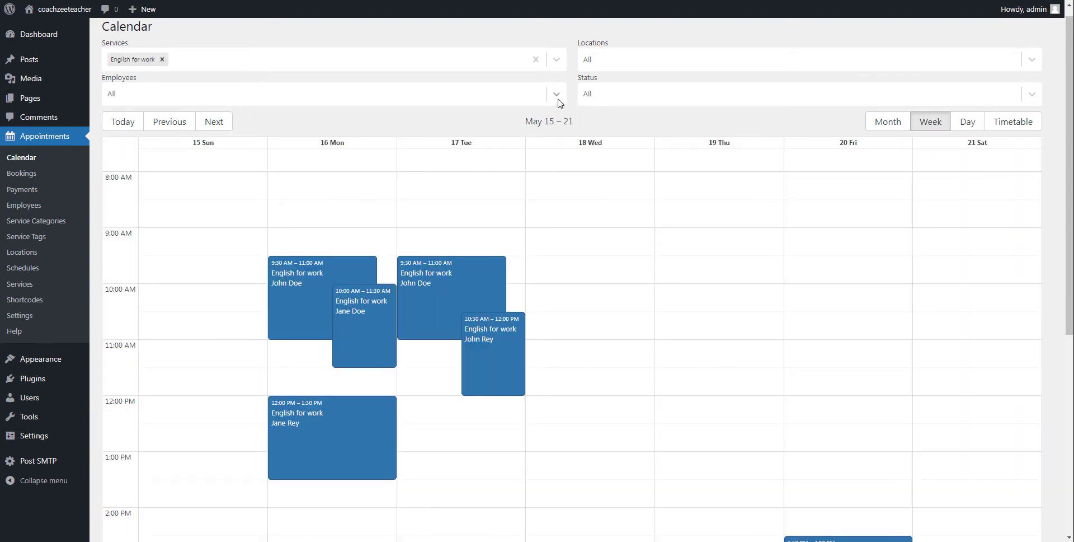
left_click(557, 95)
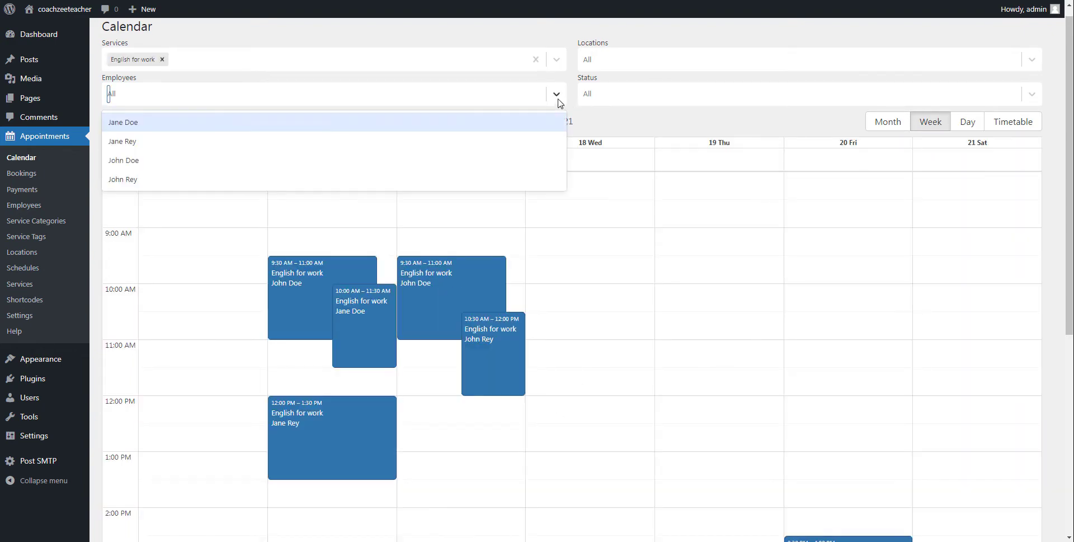
left_click(530, 160)
left_click(643, 93)
left_click(699, 120)
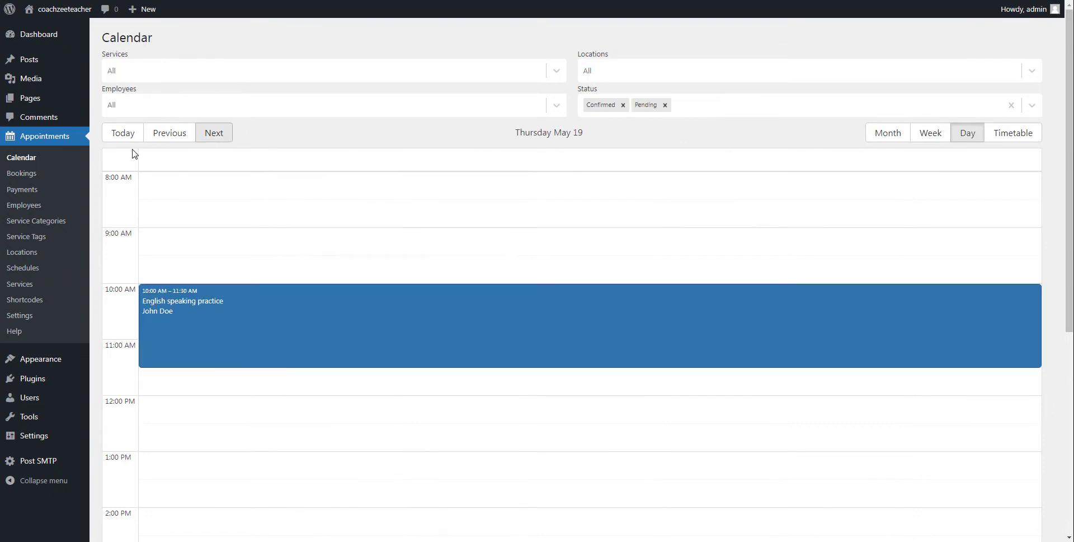
Step: Return to today and open the 11:30 AM speaking practice appointment's full booking record
left_click(121, 144)
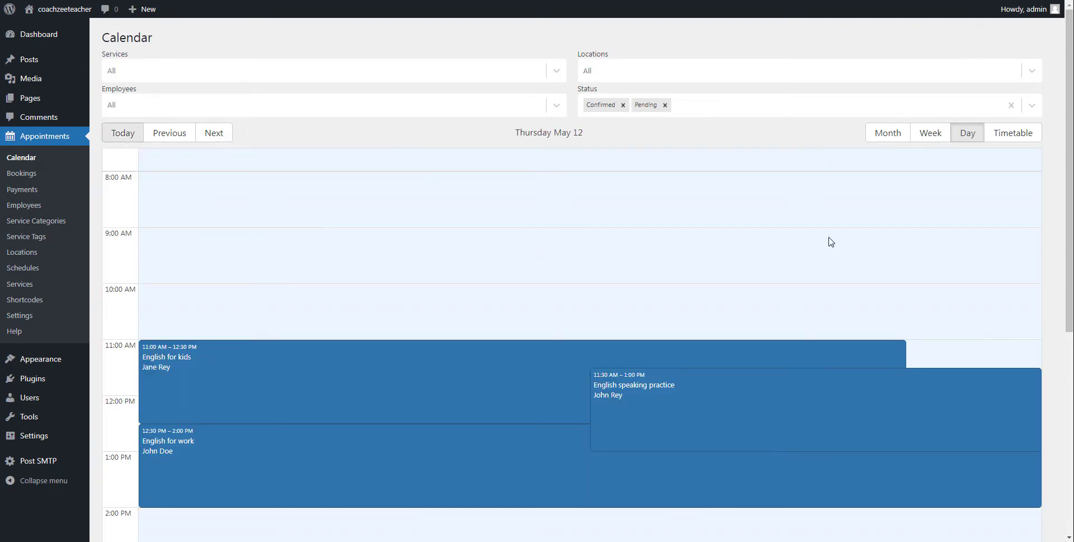
scroll(828, 240, "down", 1)
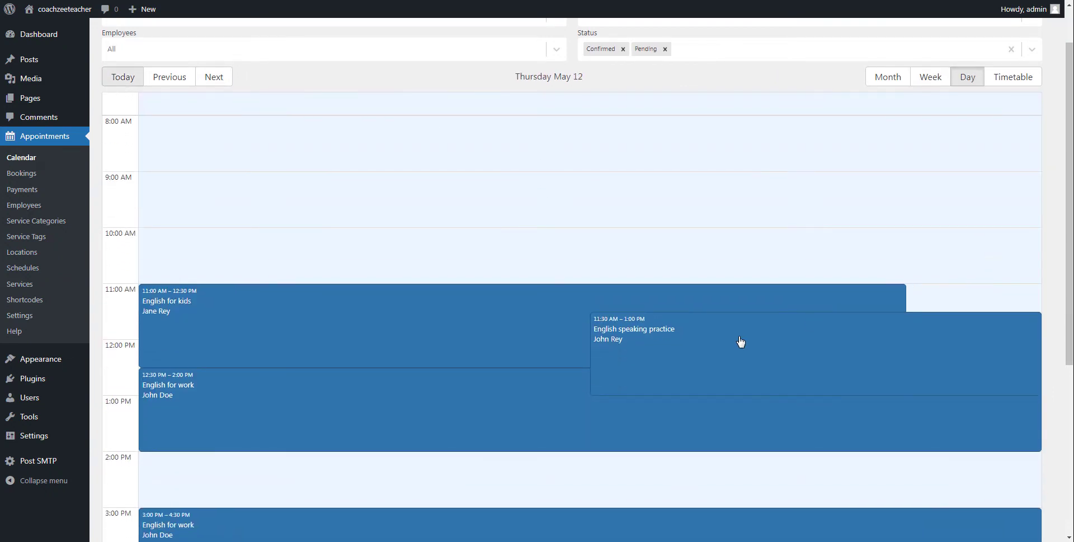
left_click(609, 347)
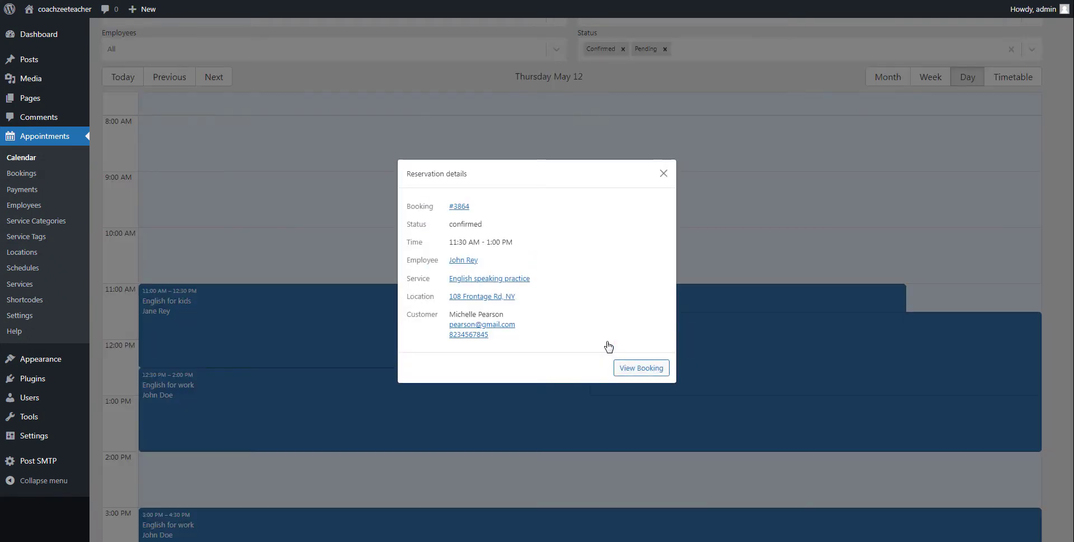
left_click(639, 371)
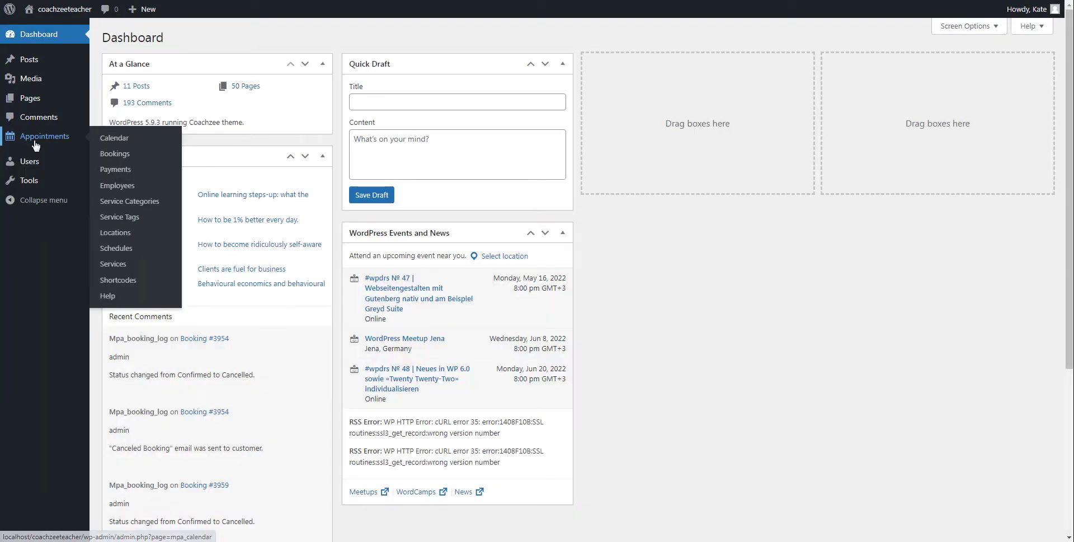
Step: Open Appointments > Calendar, scan the current week, and advance to May 15–21
left_click(35, 143)
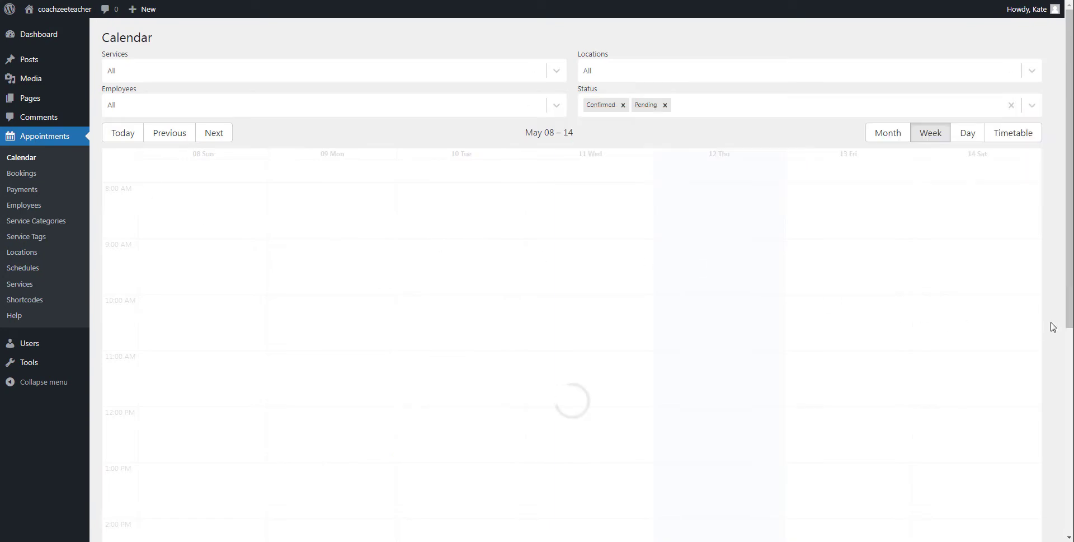
scroll(1054, 326, "down", 4)
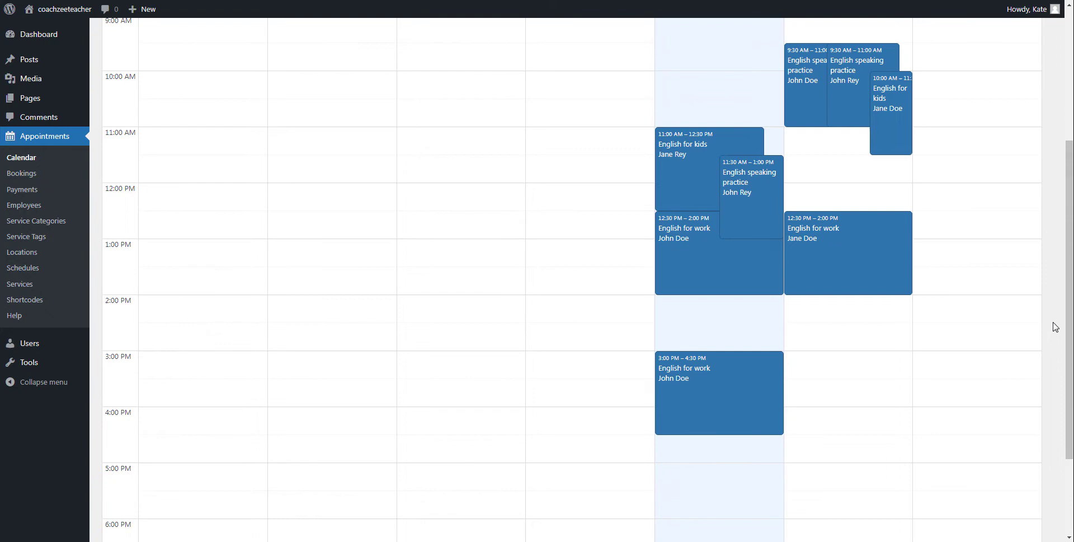
scroll(1054, 326, "up", 3)
scroll(1054, 326, "up", 1)
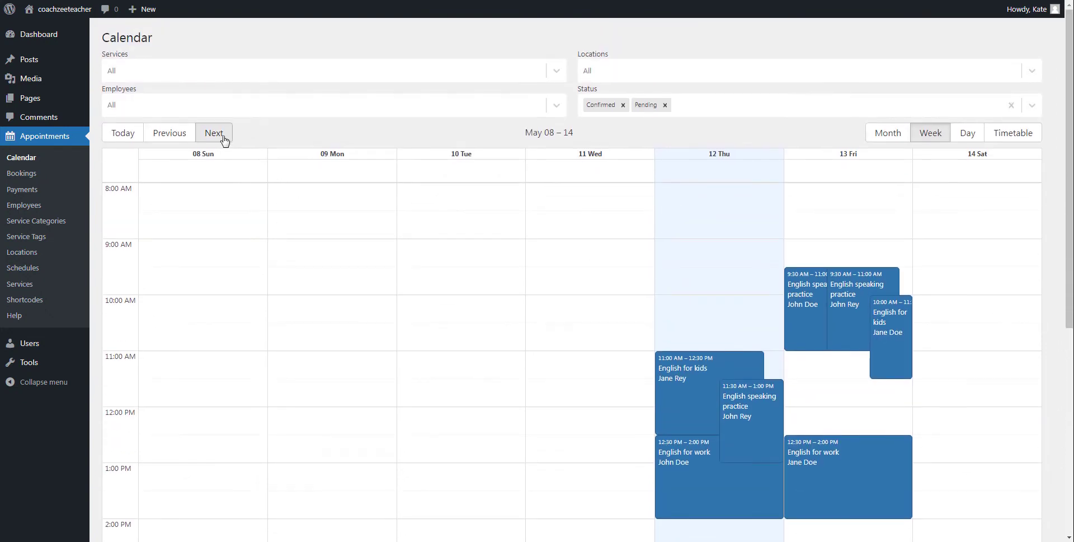
left_click(224, 140)
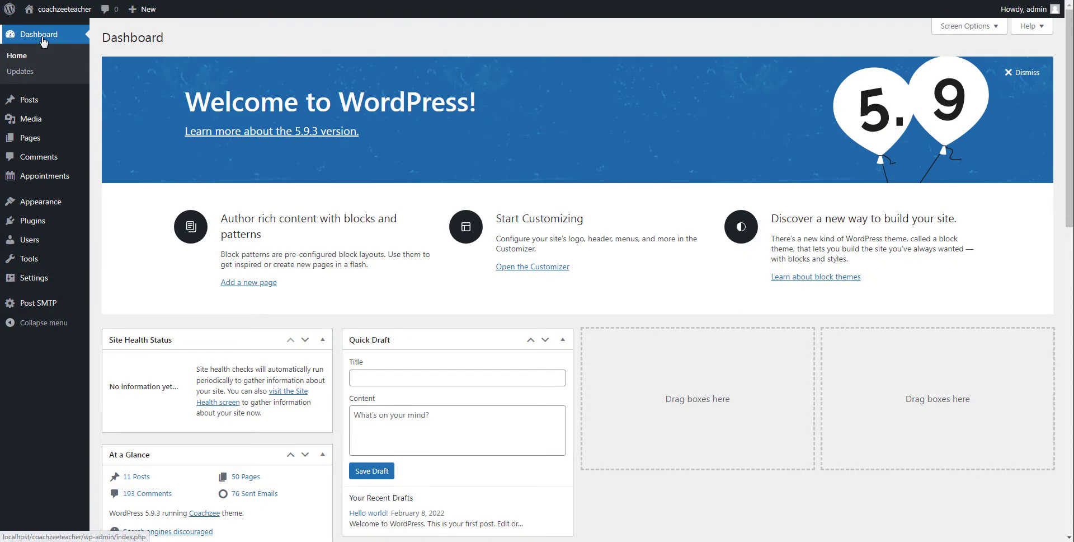
mouse_move(68, 226)
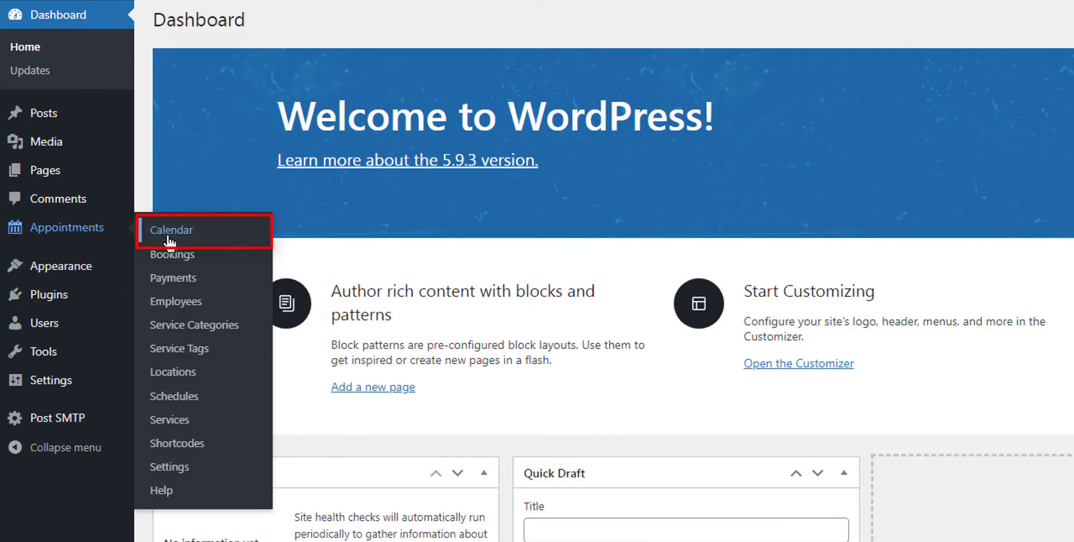
Step: Open the calendar, view the whole month of May 2022, then return to week view
left_click(169, 240)
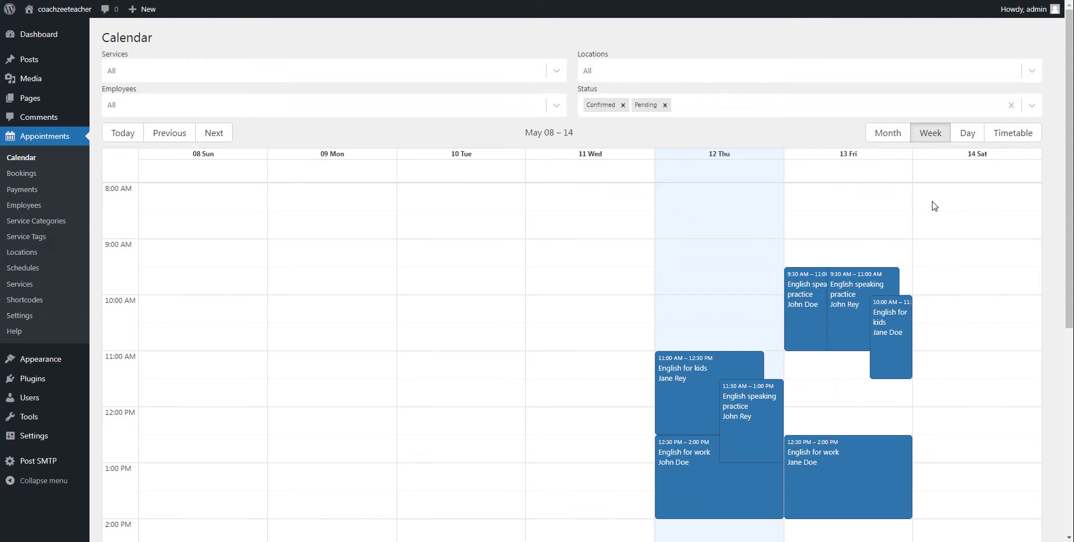
left_click(889, 133)
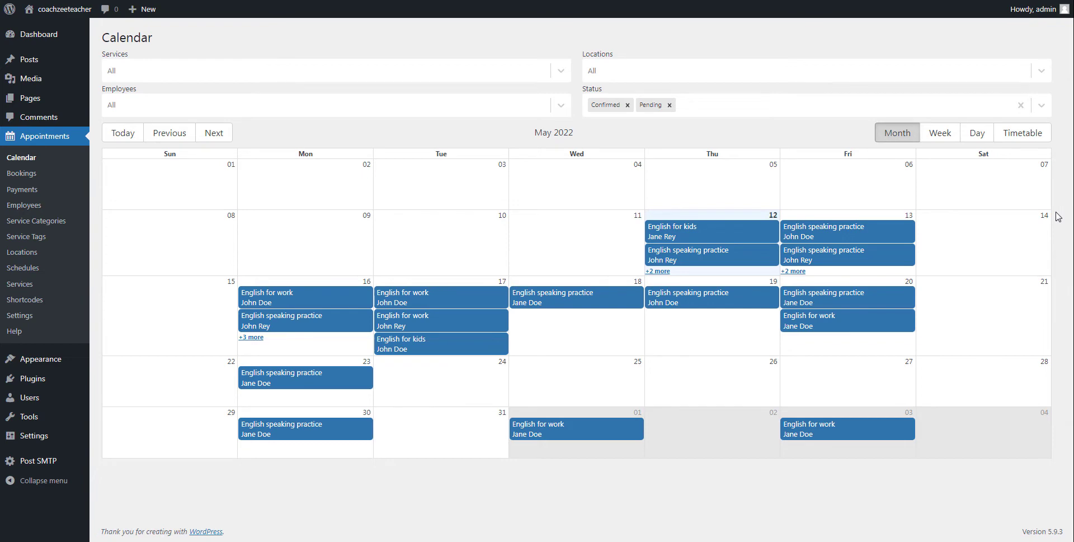
left_click(940, 132)
scroll(1069, 319, "down", 2)
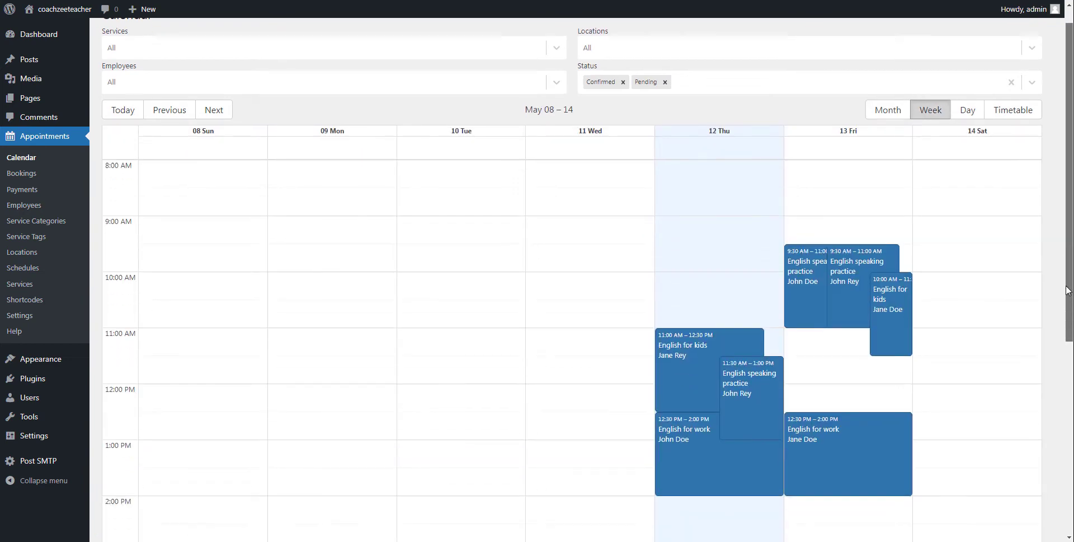
scroll(1070, 324, "down", 4)
scroll(1069, 325, "up", 5)
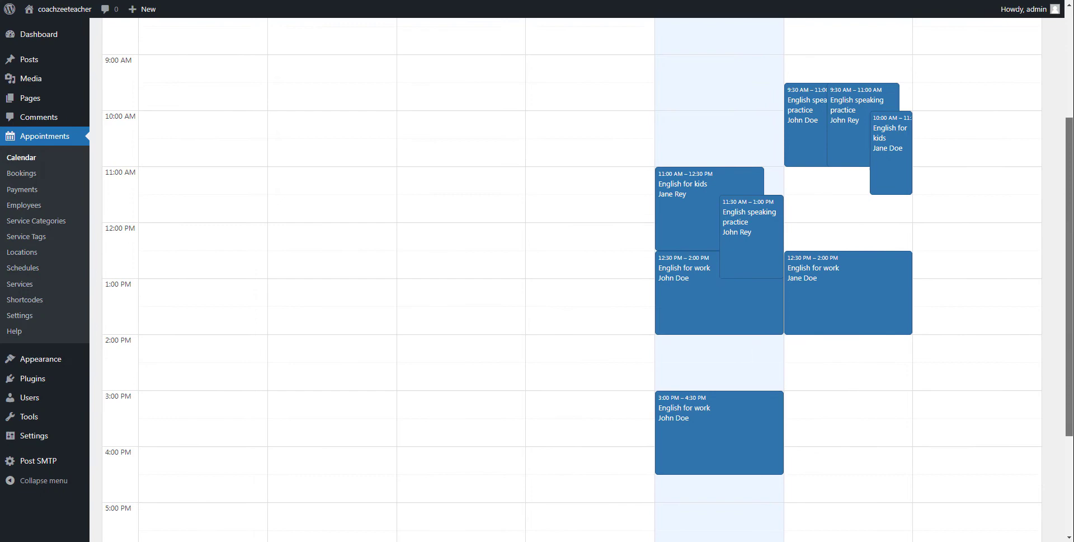
Step: Show only Thursday May 12's appointments and scroll through them
left_click(968, 132)
scroll(1072, 329, "down", 3)
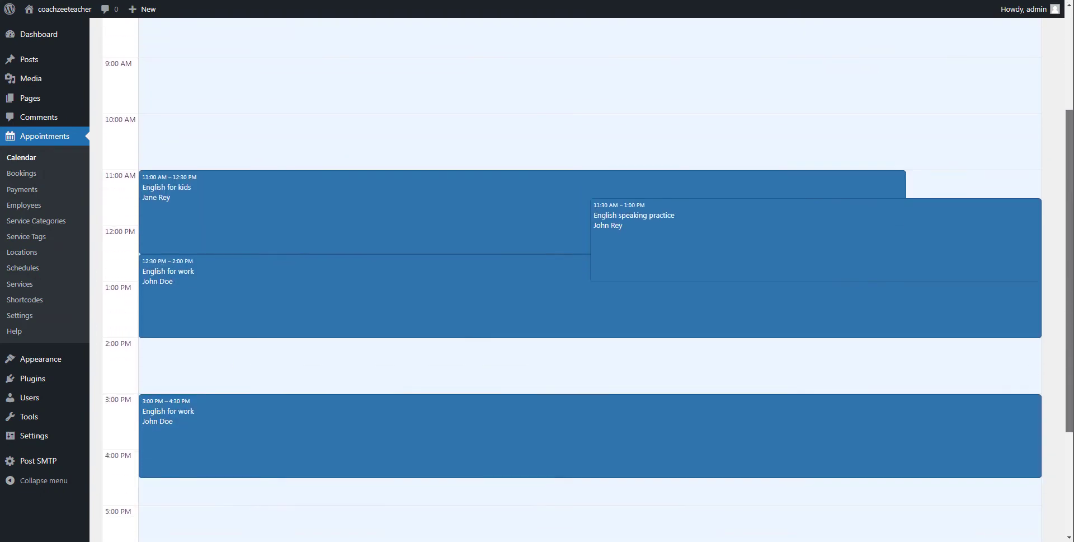
scroll(1071, 329, "down", 1)
scroll(1071, 329, "up", 4)
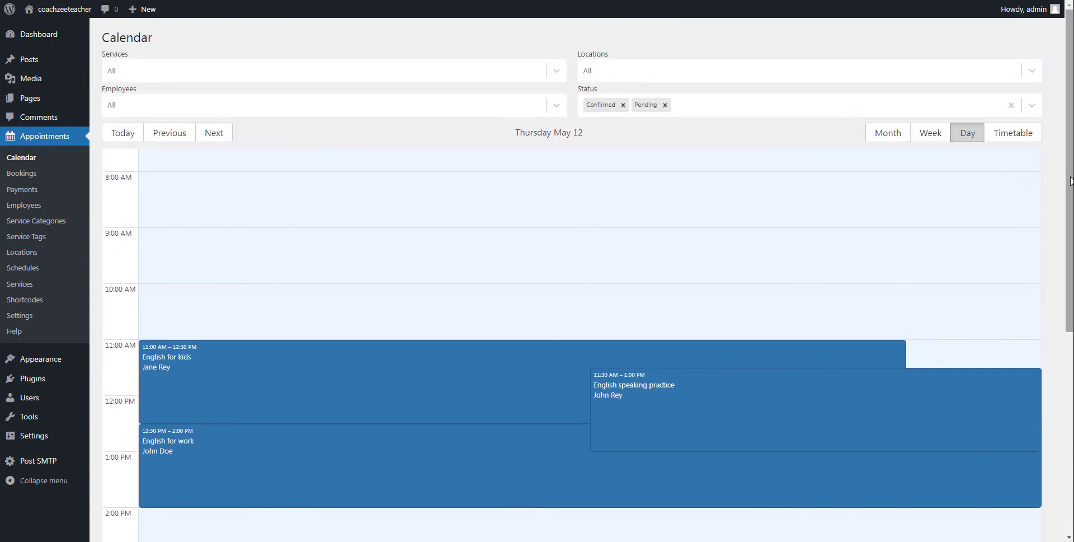
Step: List the bookings as a timetable and scroll through it
left_click(1015, 139)
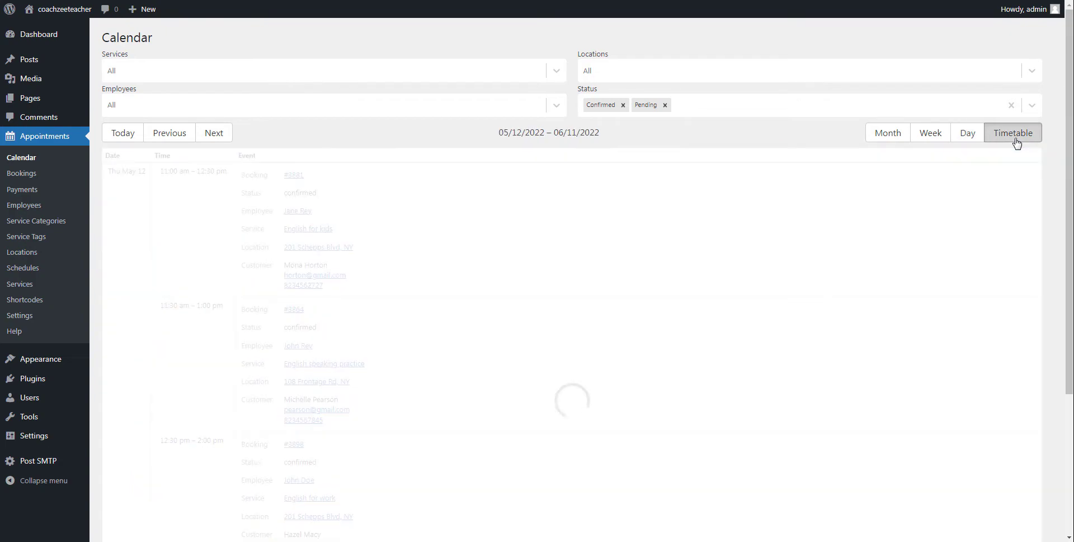
scroll(1029, 222, "down", 2)
scroll(1029, 222, "down", 3)
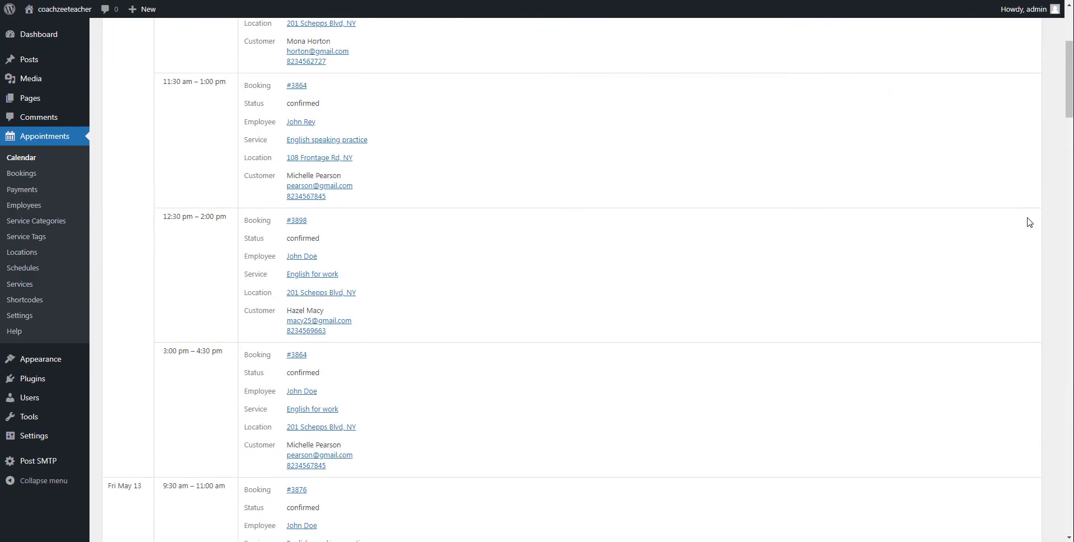
scroll(1029, 222, "down", 5)
scroll(1029, 222, "down", 5)
scroll(1029, 222, "down", 5)
scroll(1030, 222, "down", 5)
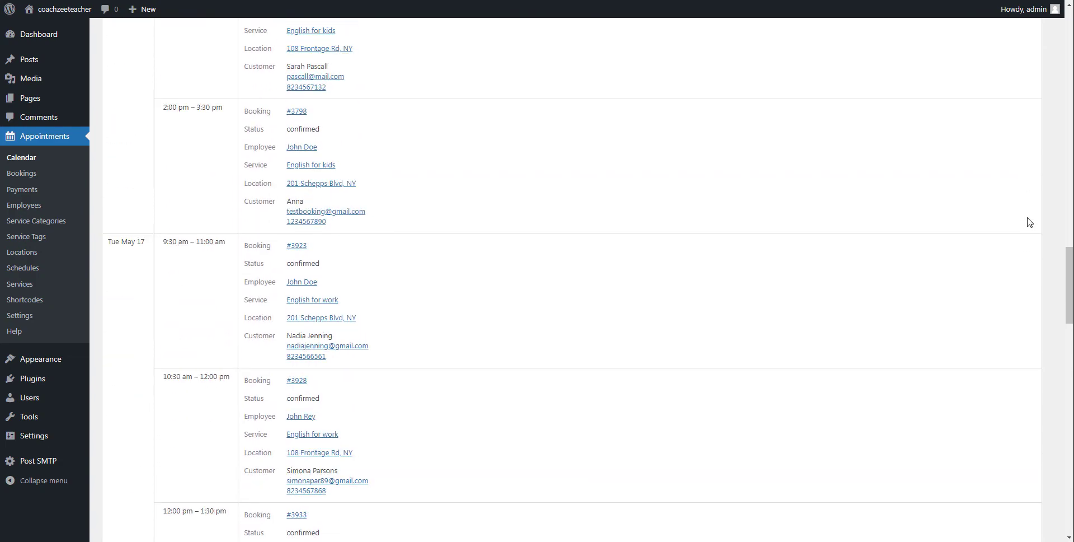
scroll(1029, 222, "down", 5)
scroll(1030, 222, "down", 5)
scroll(1029, 222, "down", 5)
scroll(1030, 222, "up", 10)
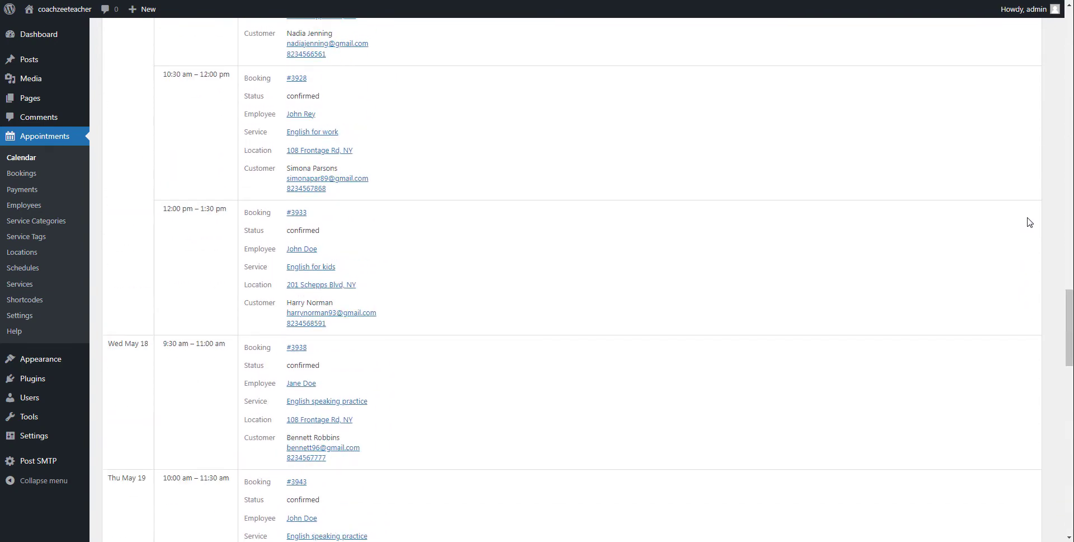
scroll(1029, 222, "up", 8)
scroll(1030, 222, "up", 10)
Step: In day view, step through to Thursday May 19, then return to today, May 12
left_click(968, 133)
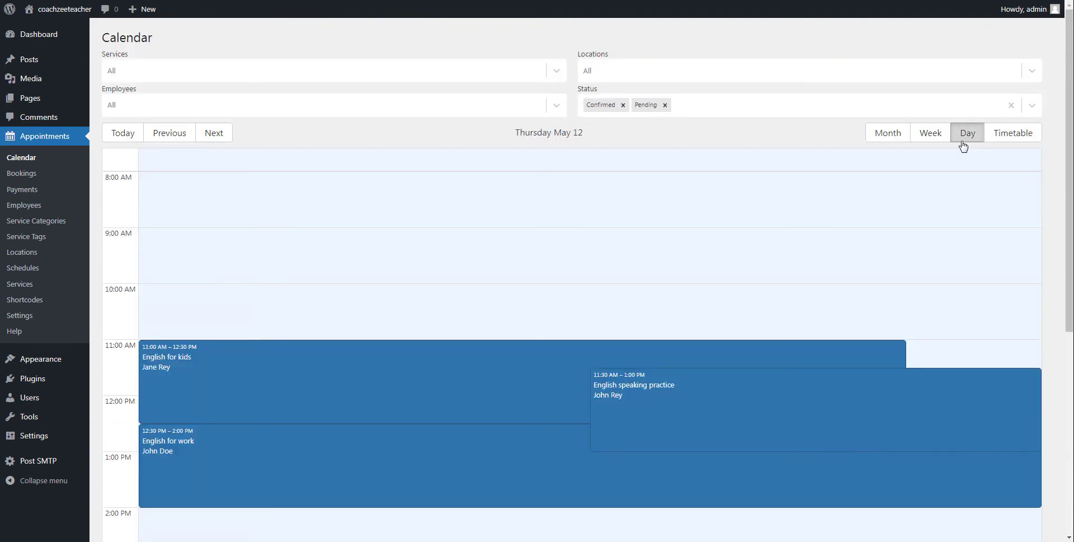
left_click(226, 143)
left_click(225, 140)
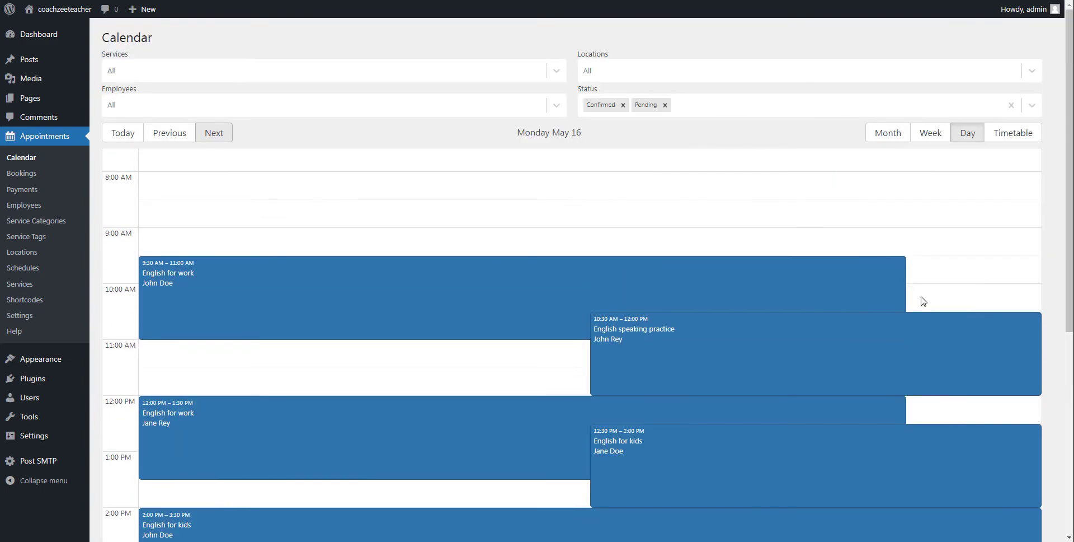
left_click(224, 139)
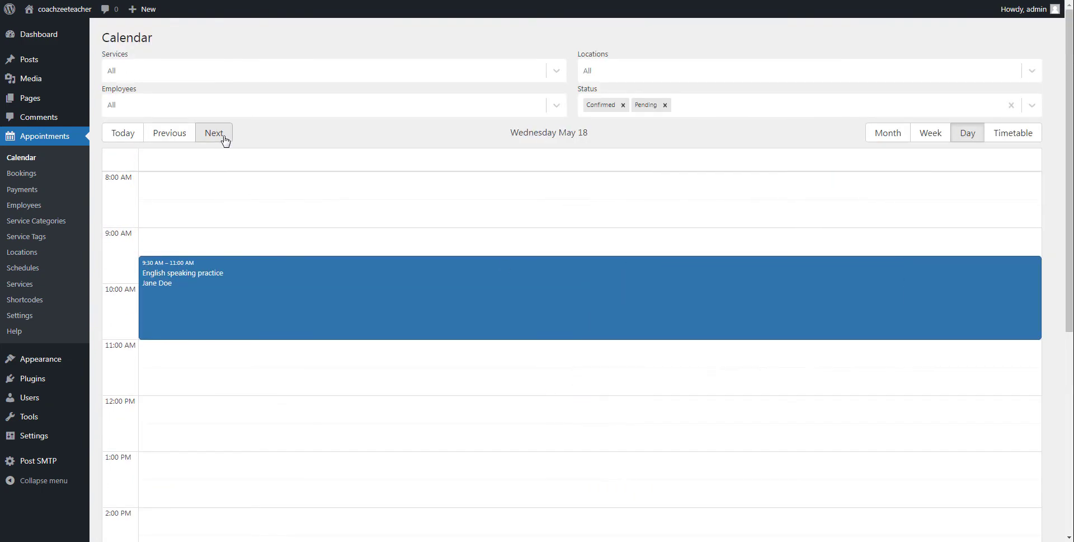
left_click(224, 140)
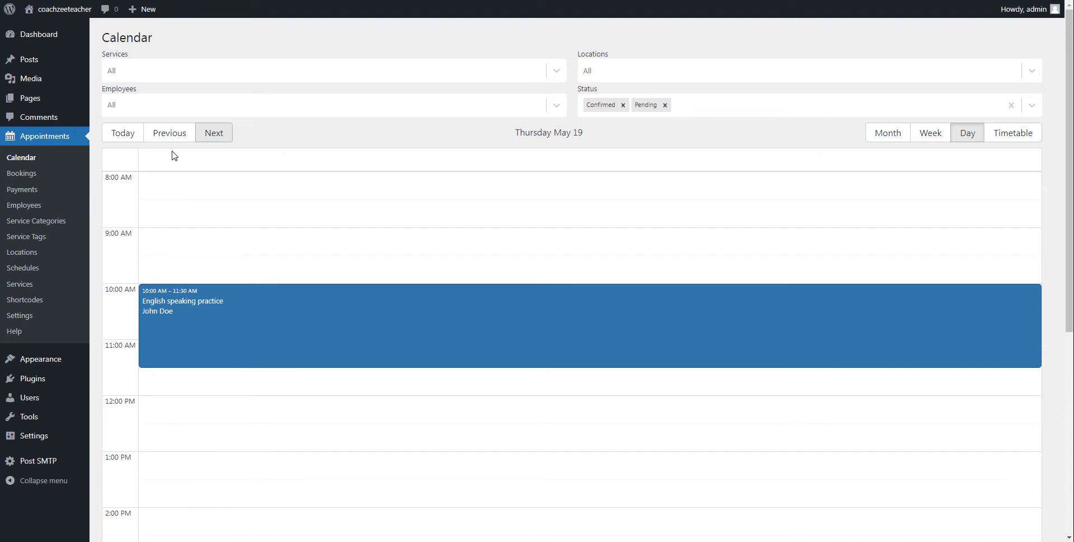
left_click(121, 134)
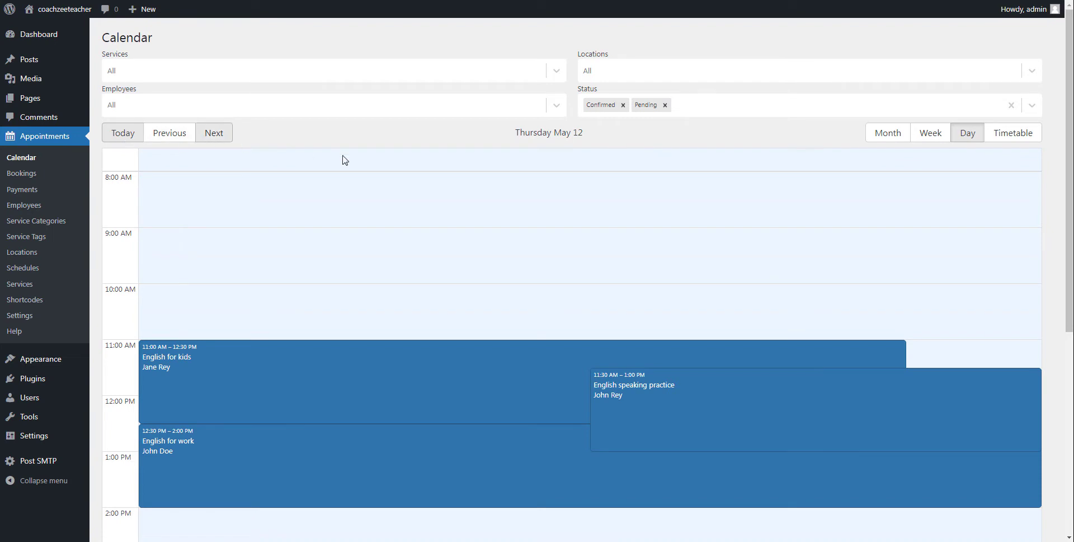
Step: Open booking #3864 from the 11:30 AM English speaking practice appointment's details
scroll(982, 282, "down", 1)
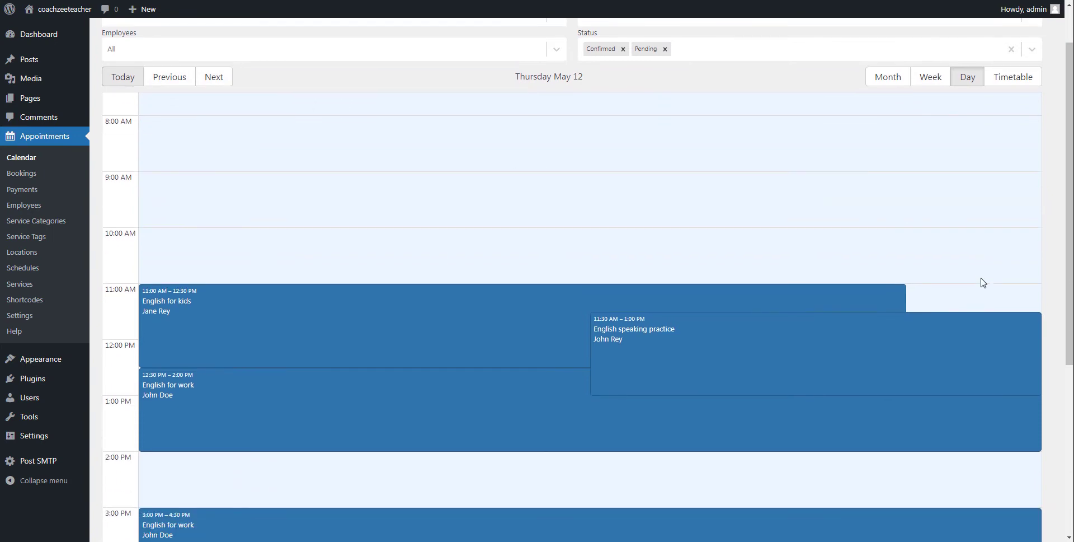
left_click(609, 347)
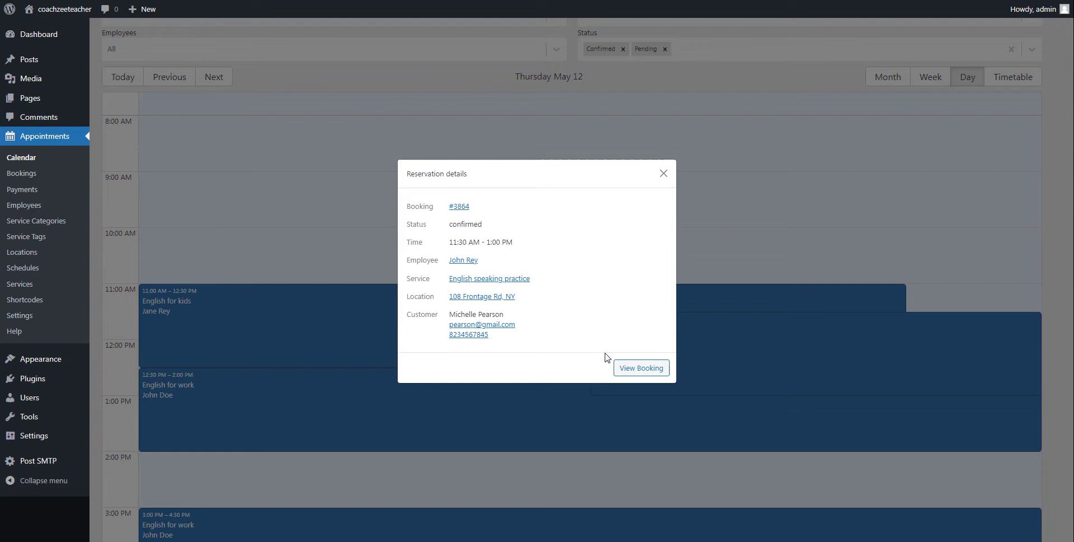
left_click(638, 378)
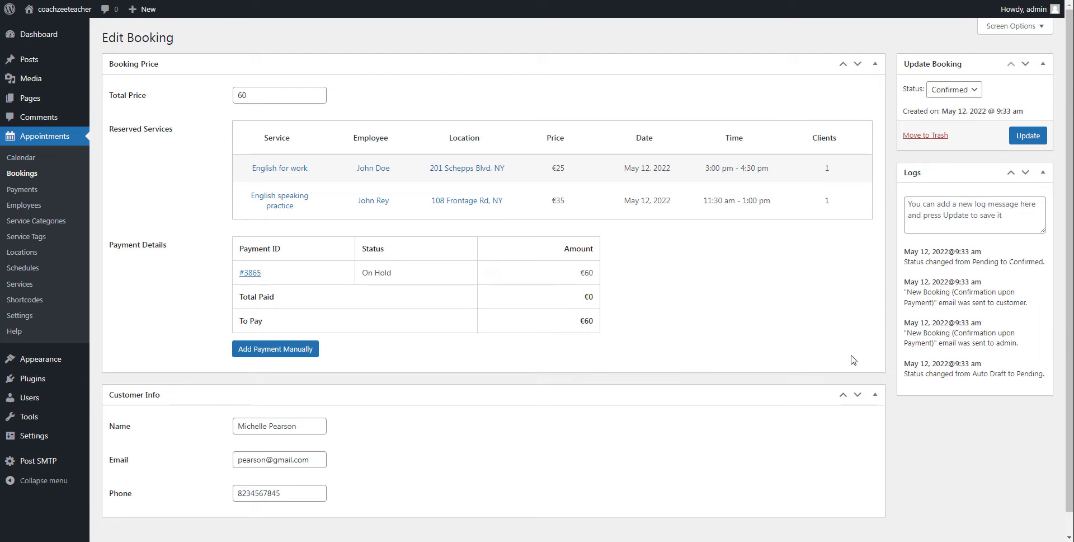
scroll(852, 360, "down", 1)
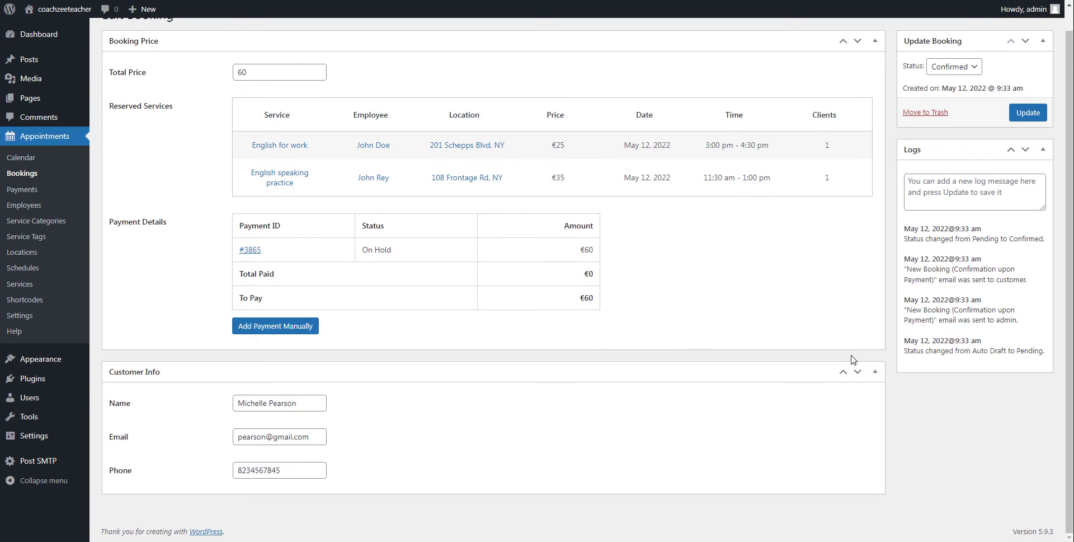
scroll(852, 360, "up", 1)
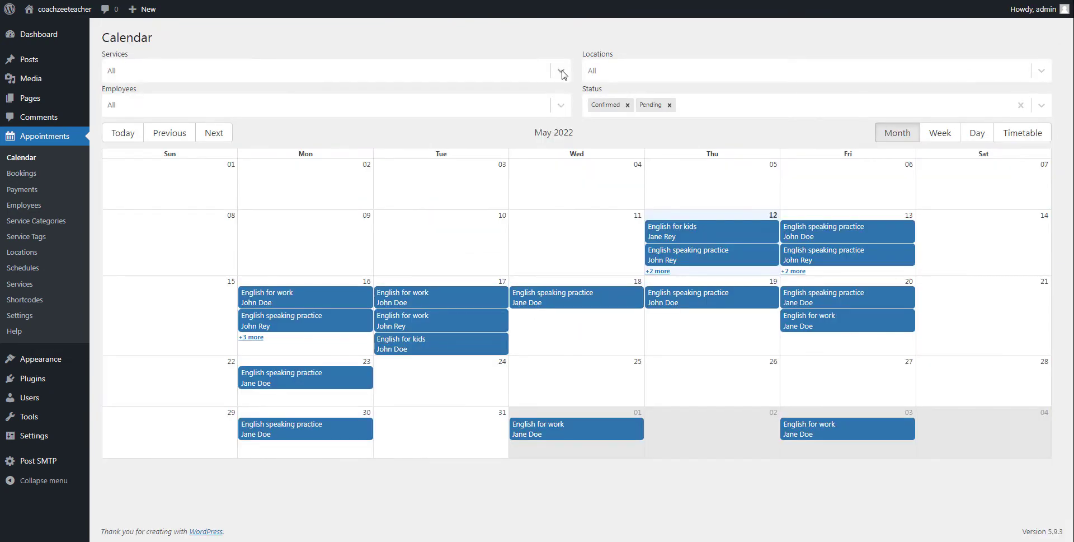
Step: Filter the calendar to English speaking practice bookings, then clear the service filter
left_click(563, 75)
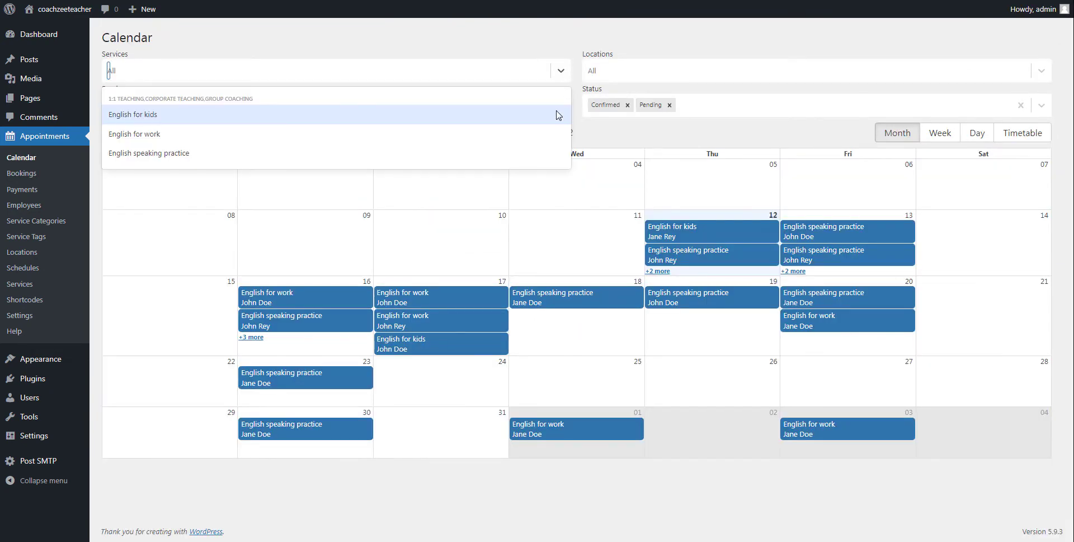
left_click(551, 152)
left_click(579, 96)
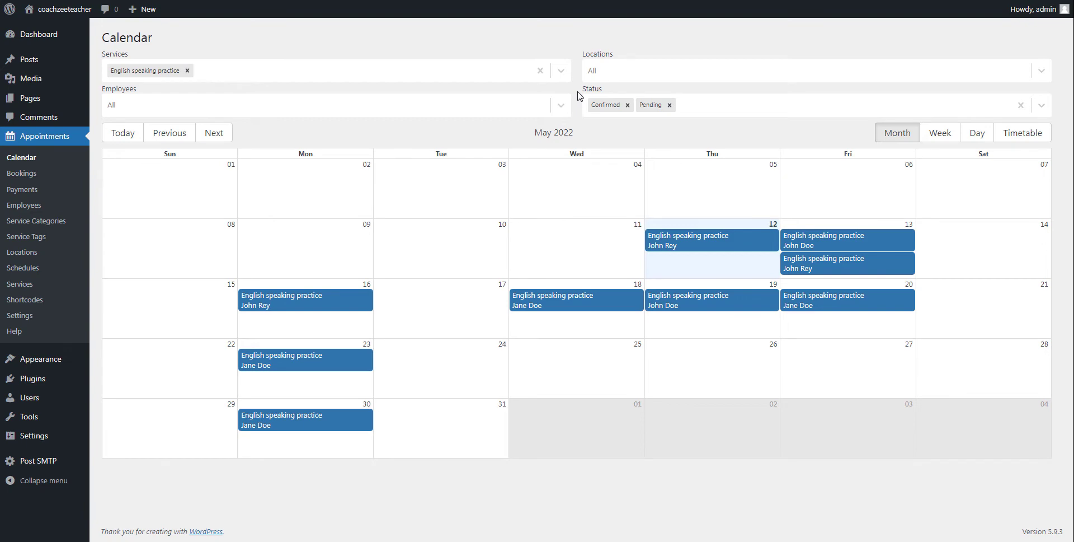
left_click(540, 70)
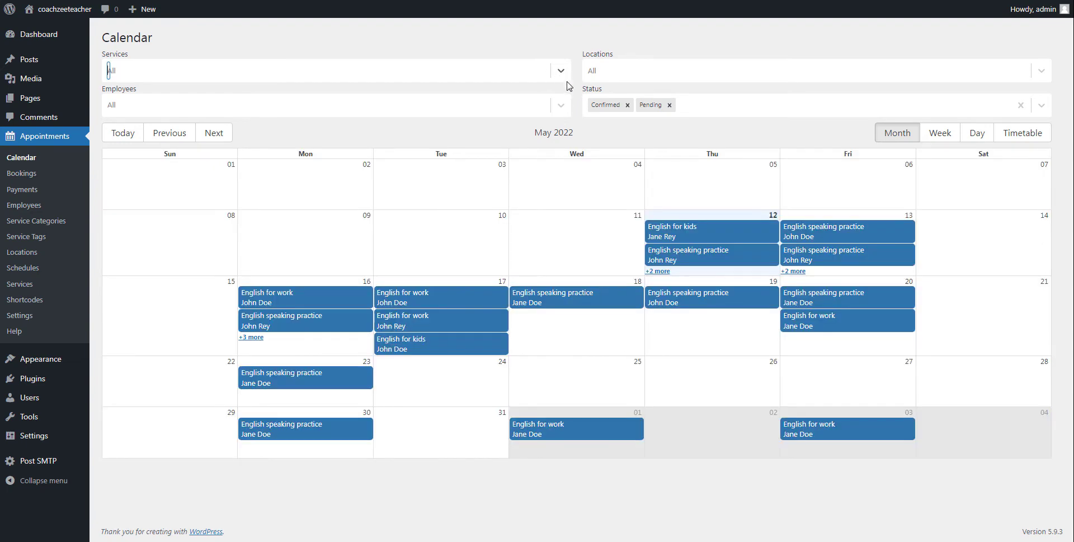
left_click(562, 74)
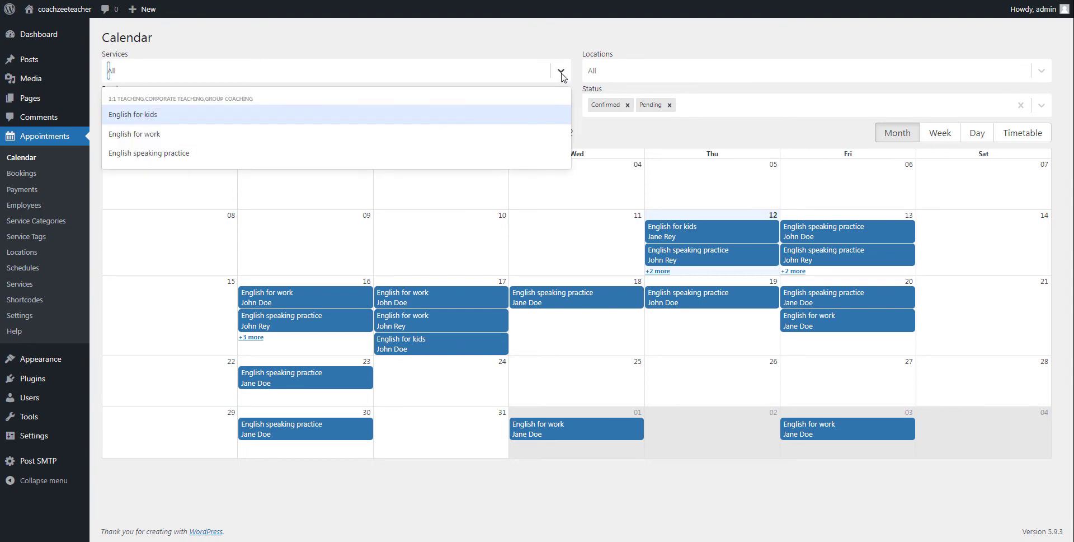
left_click(561, 154)
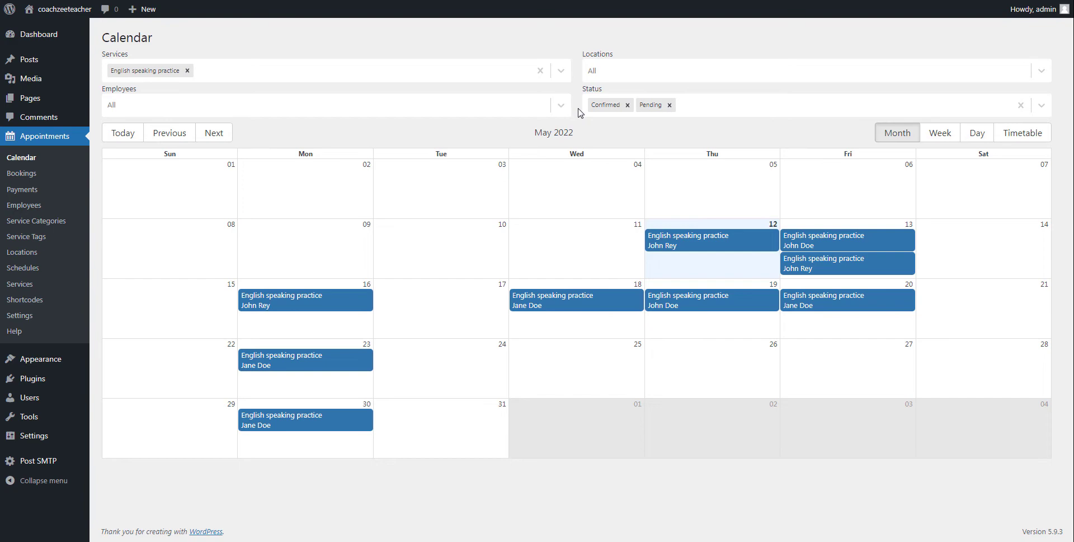
left_click(540, 70)
left_click(561, 105)
left_click(554, 152)
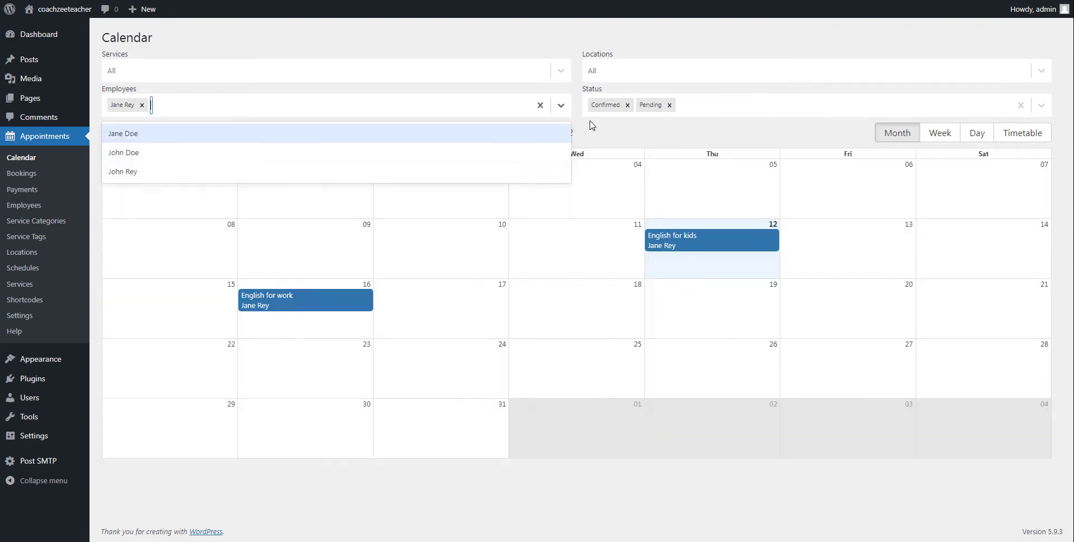
left_click(592, 125)
left_click(540, 105)
Step: Filter by location 108 Frontage Rd, NY, clear it, then show only Cancelled bookings
left_click(940, 132)
left_click(1041, 70)
left_click(1036, 99)
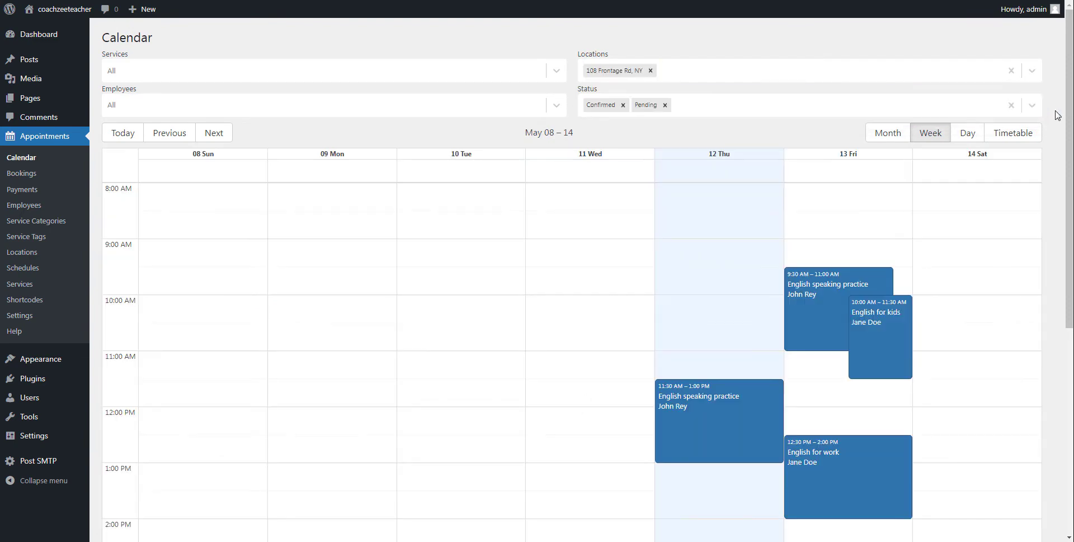
left_click(1011, 70)
left_click(1020, 104)
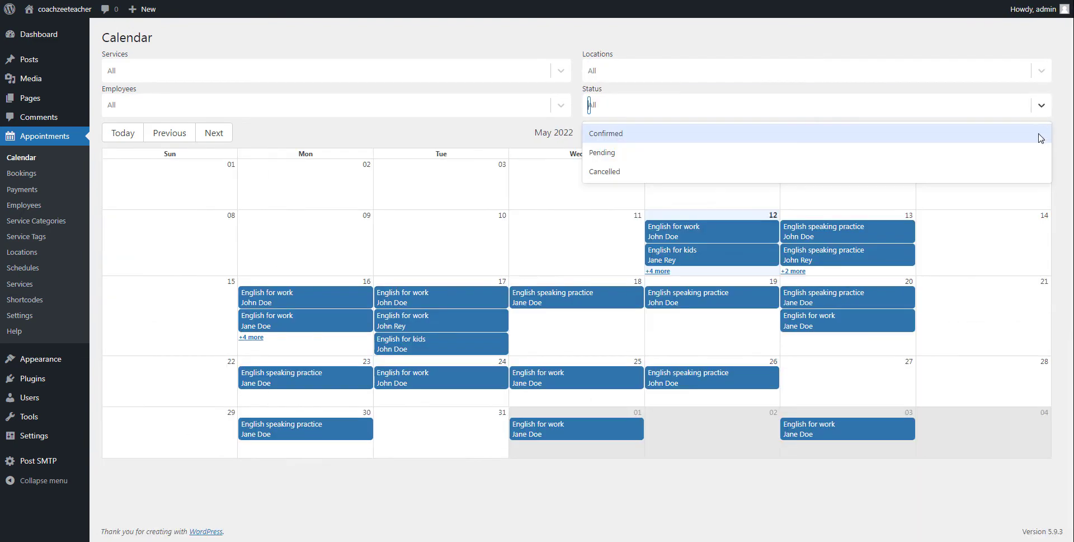
left_click(1027, 175)
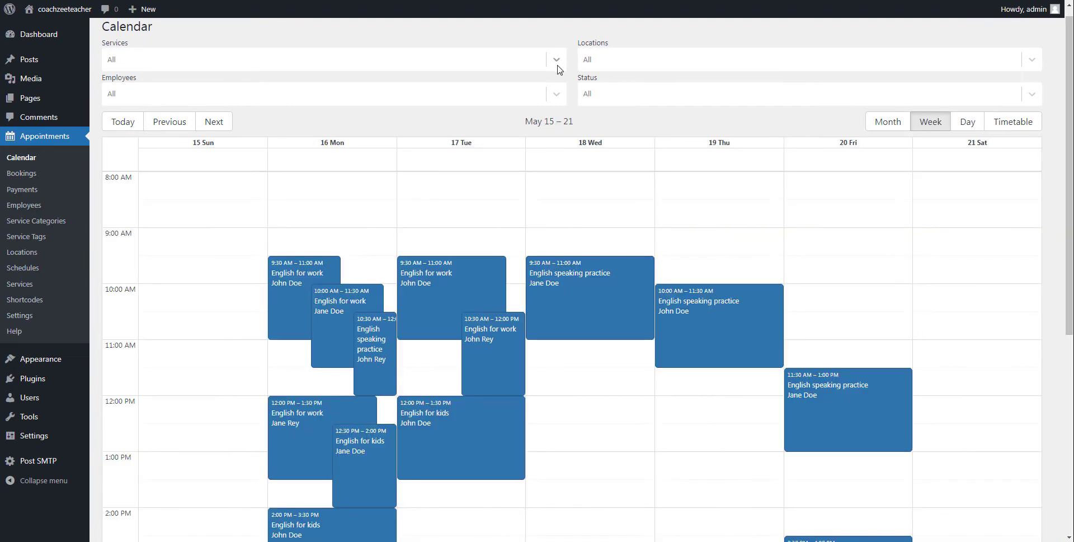
Step: Filter to English for work bookings by John Doe with Confirmed status
left_click(559, 69)
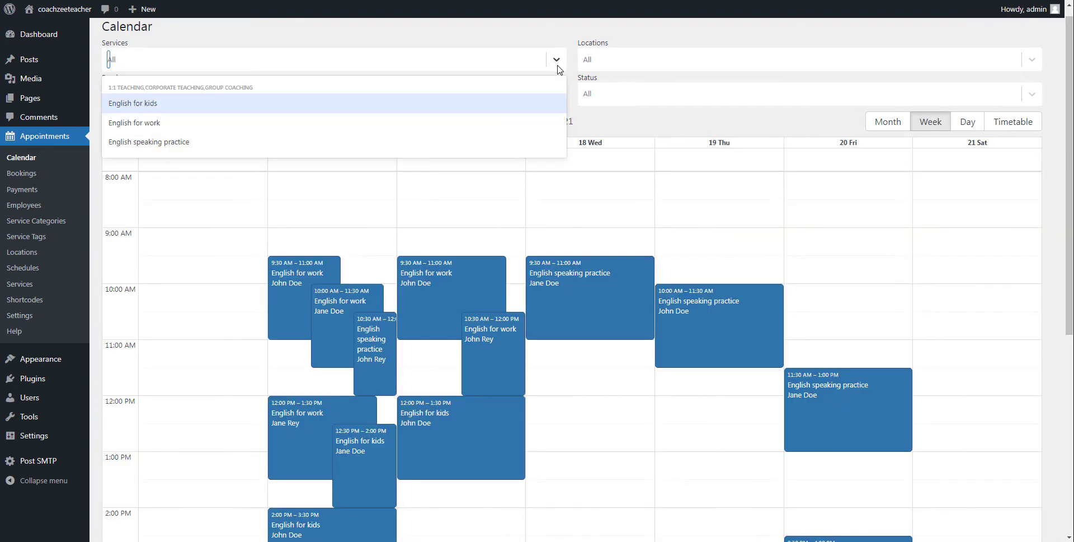
left_click(547, 120)
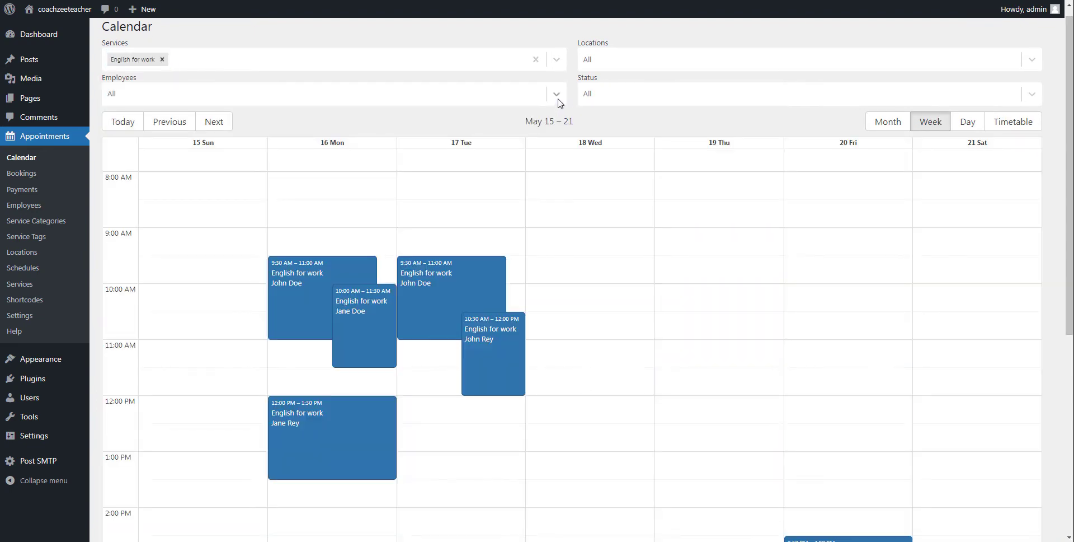
left_click(558, 94)
left_click(555, 116)
left_click(706, 94)
left_click(766, 118)
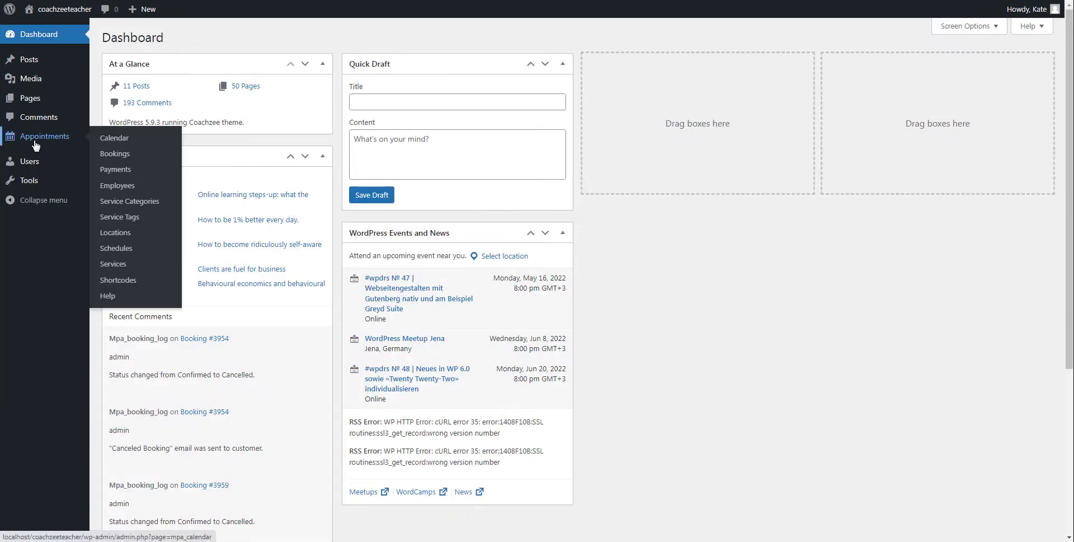
Step: Open the calendar and move it to the week of May 15–21
left_click(35, 145)
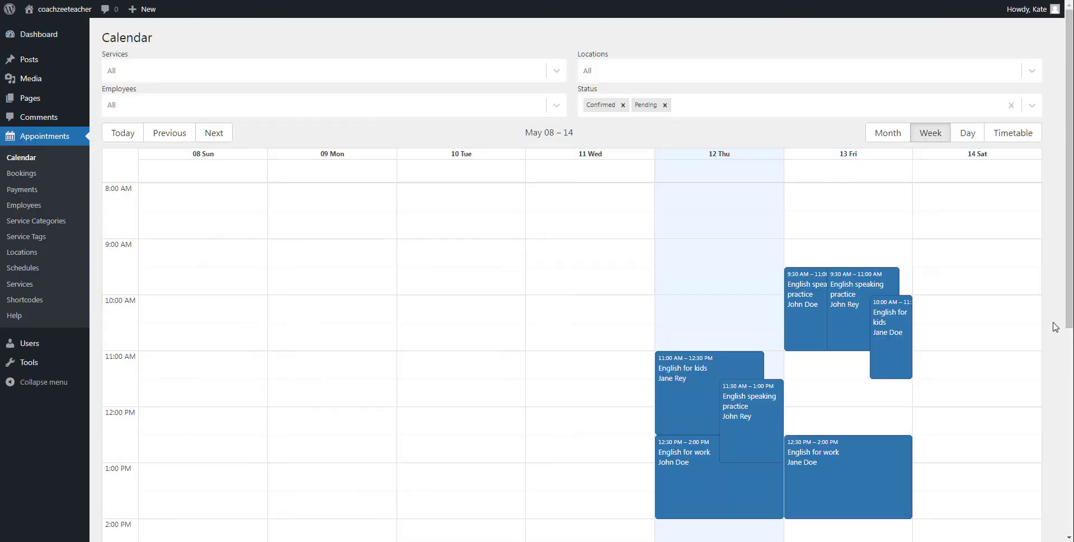
left_click(221, 137)
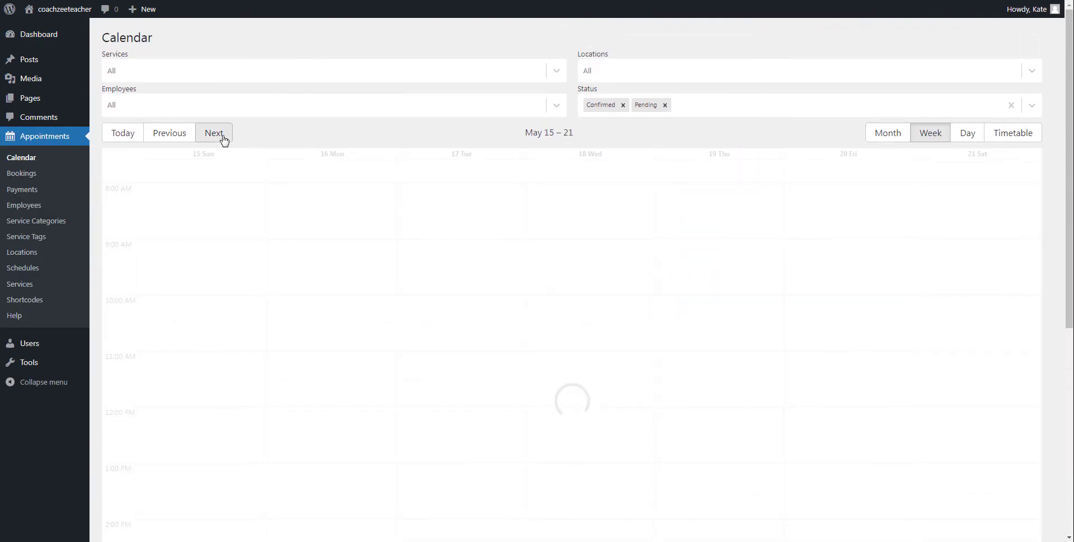
scroll(1051, 342, "down", 3)
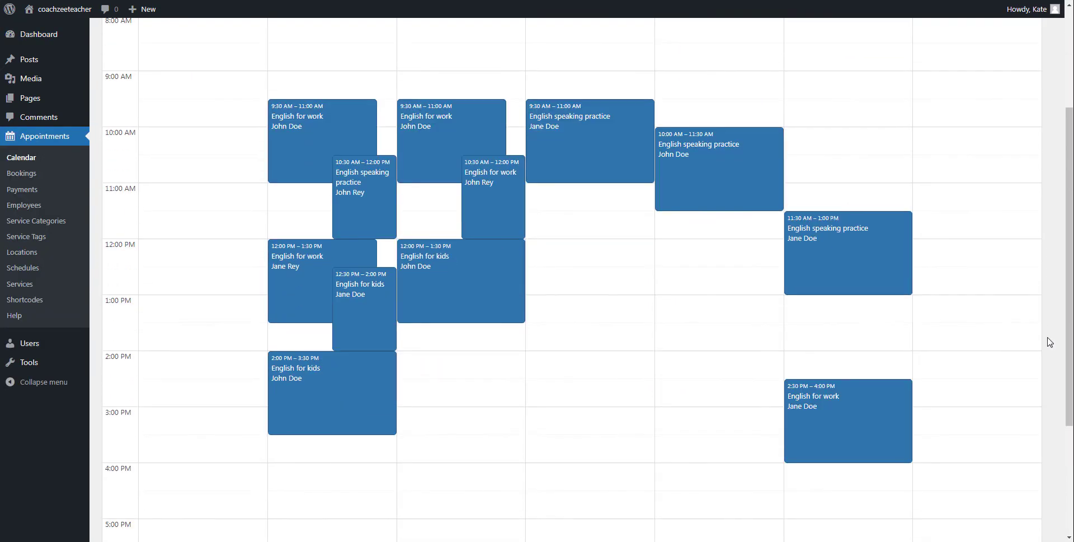
scroll(1045, 338, "up", 3)
Step: Switch to Month then Timetable views, then open the calendar as the employee user
left_click(897, 133)
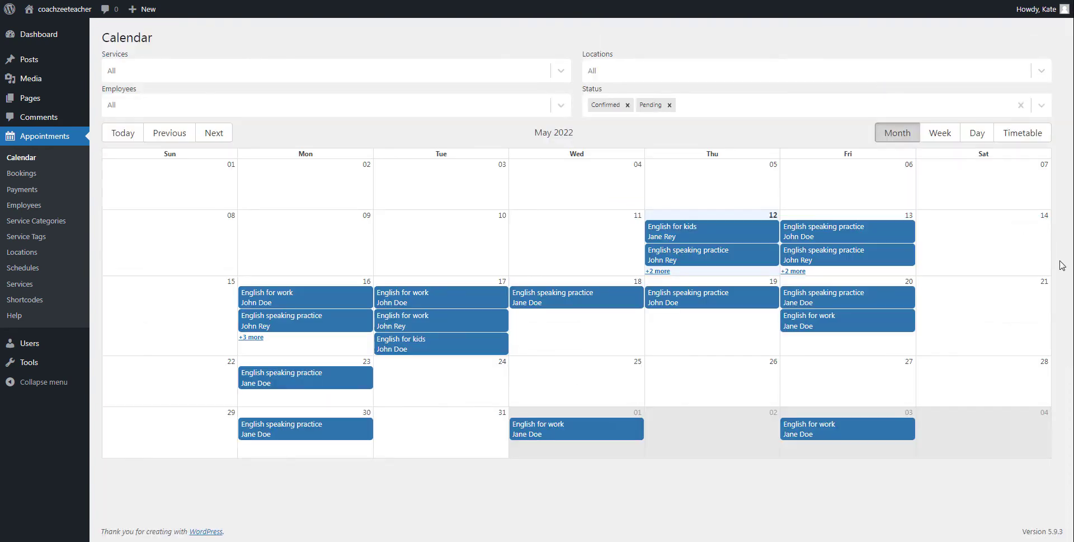
left_click(1013, 139)
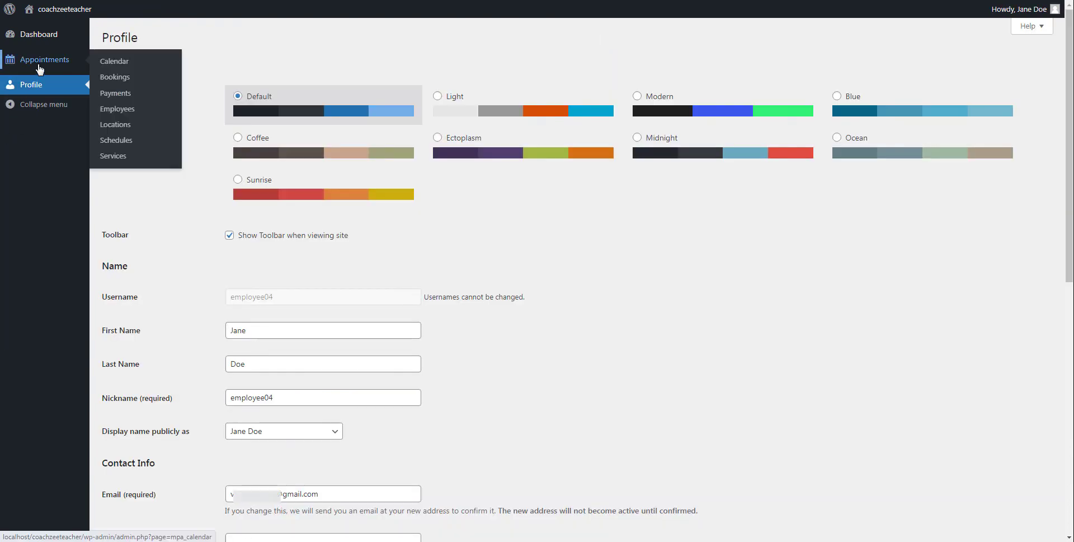
left_click(39, 62)
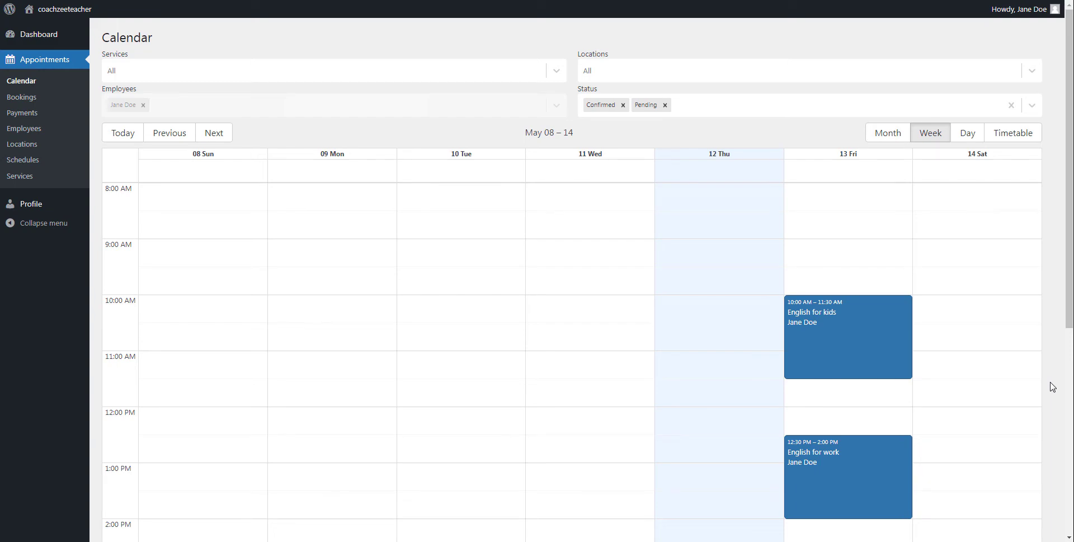
scroll(1052, 386, "down", 1)
scroll(1052, 386, "down", 1)
scroll(1052, 386, "up", 2)
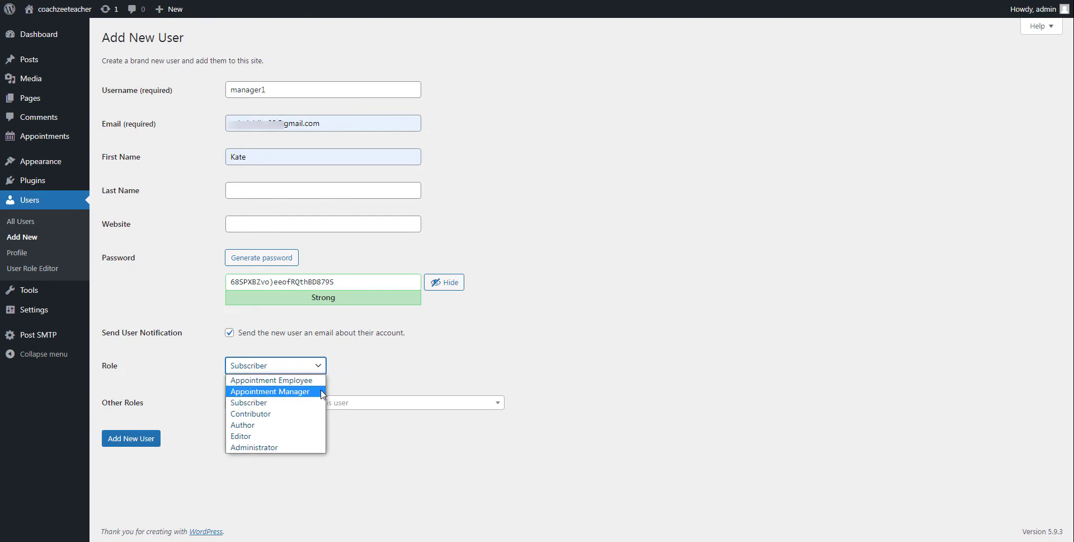
Step: Assign the new user the Appointment Manager role and scroll through its capabilities
left_click(323, 391)
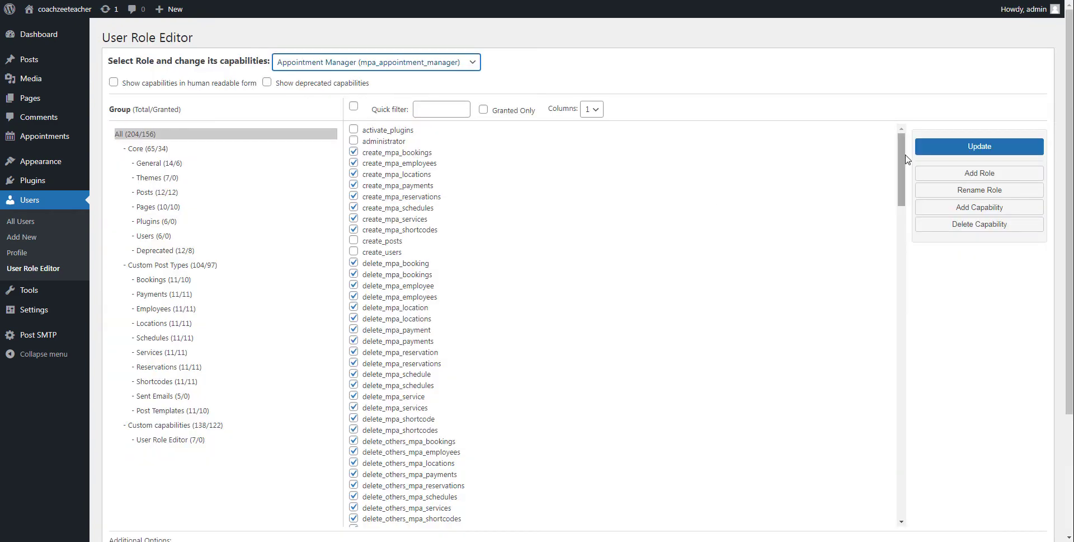
mouse_move(902, 150)
left_mouse_down()
mouse_move(916, 189)
mouse_move(912, 308)
left_mouse_up()
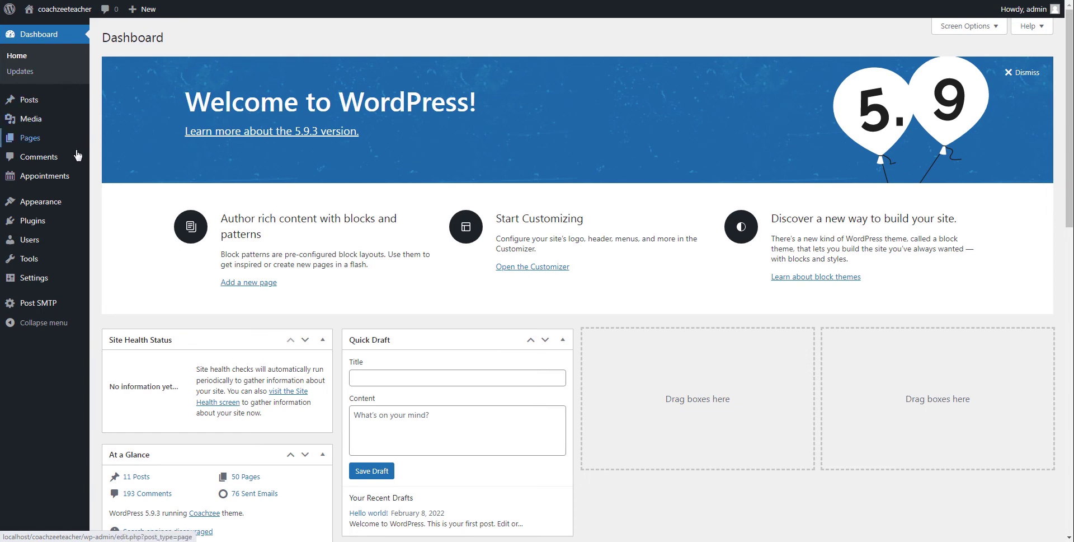
mouse_move(45, 136)
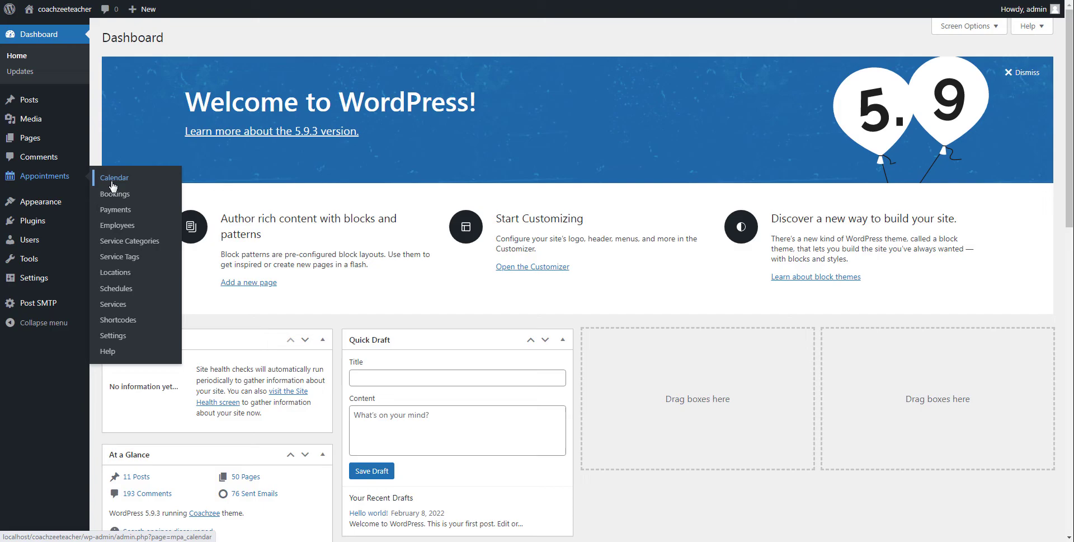
Step: Open the calendar, view a single day, then switch to the month view
left_click(112, 185)
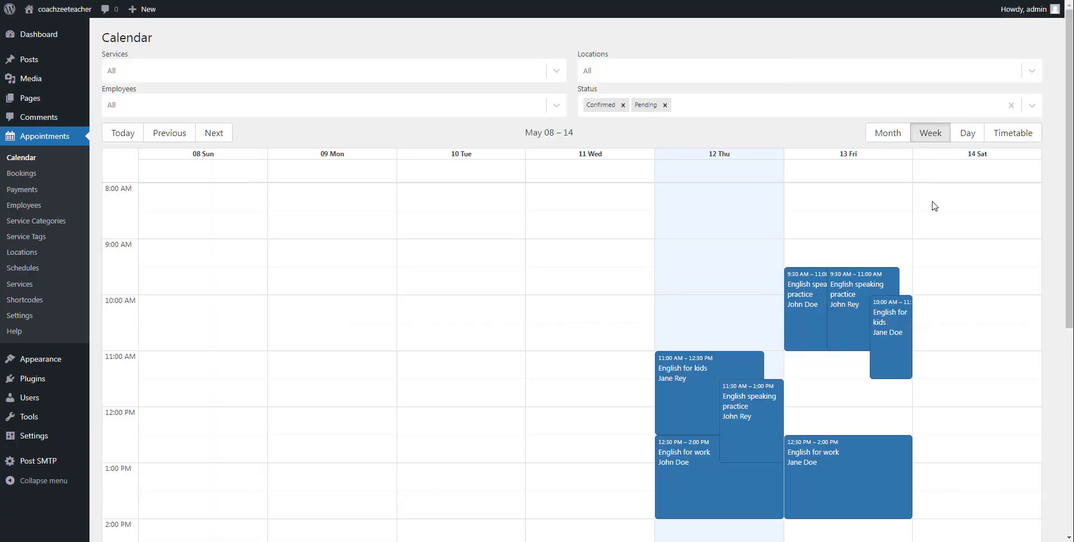
left_click(970, 134)
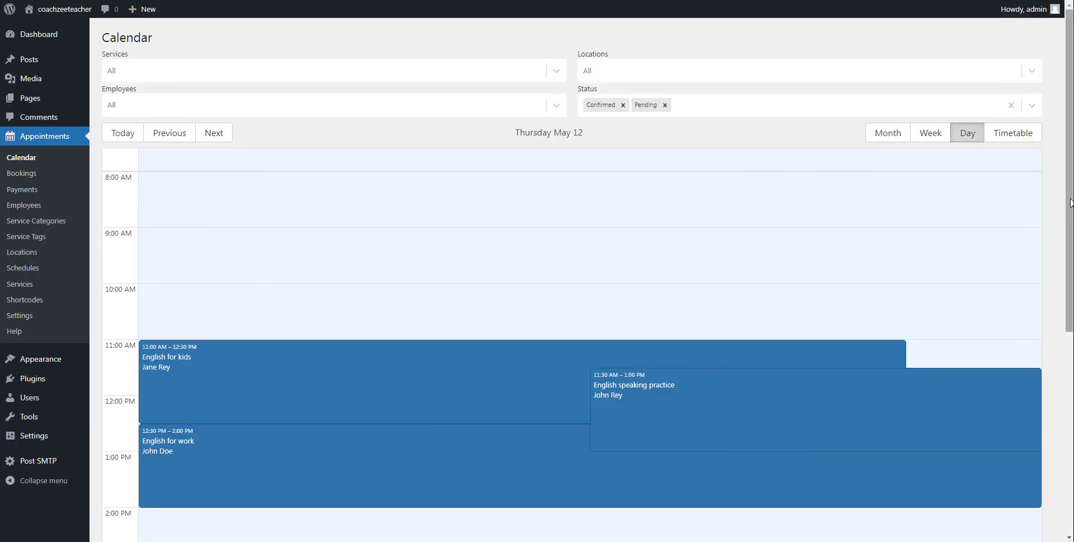
mouse_move(1070, 203)
left_mouse_down()
mouse_move(1072, 332)
mouse_move(1071, 181)
left_mouse_up()
left_click(887, 138)
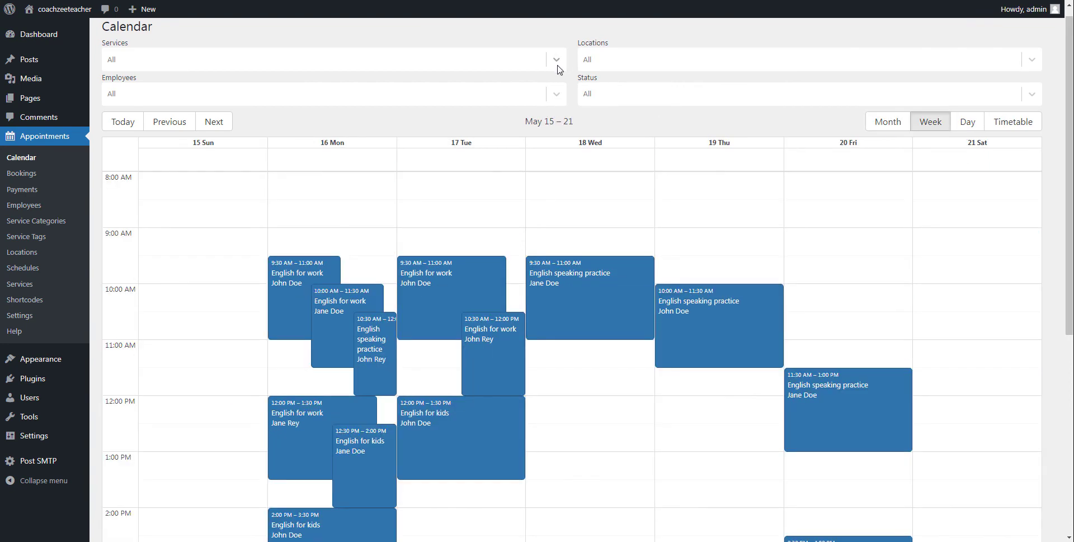
Step: Filter the calendar to English for work bookings of one employee with Confirmed status
left_click(558, 67)
left_click(538, 121)
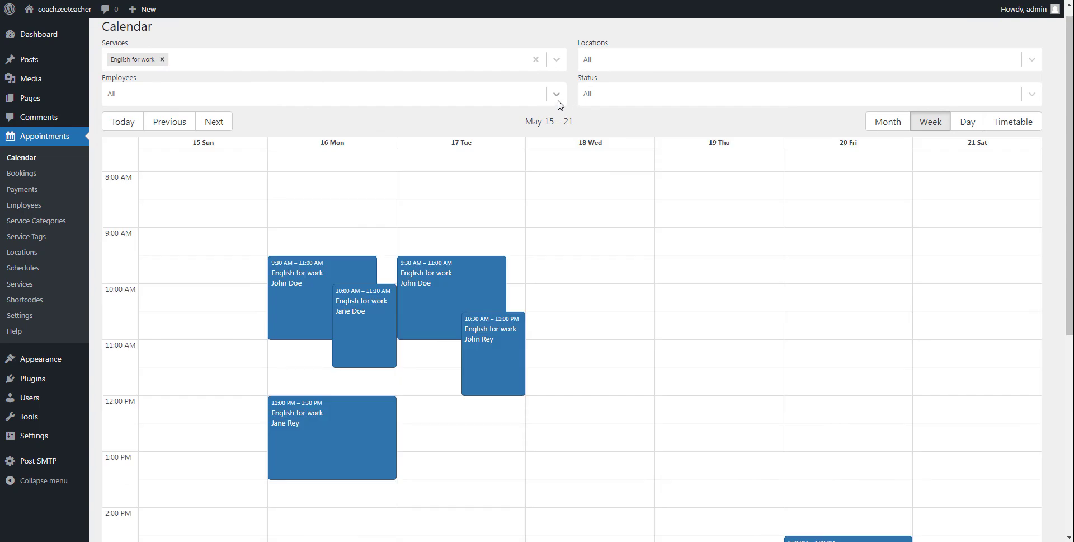
left_click(558, 99)
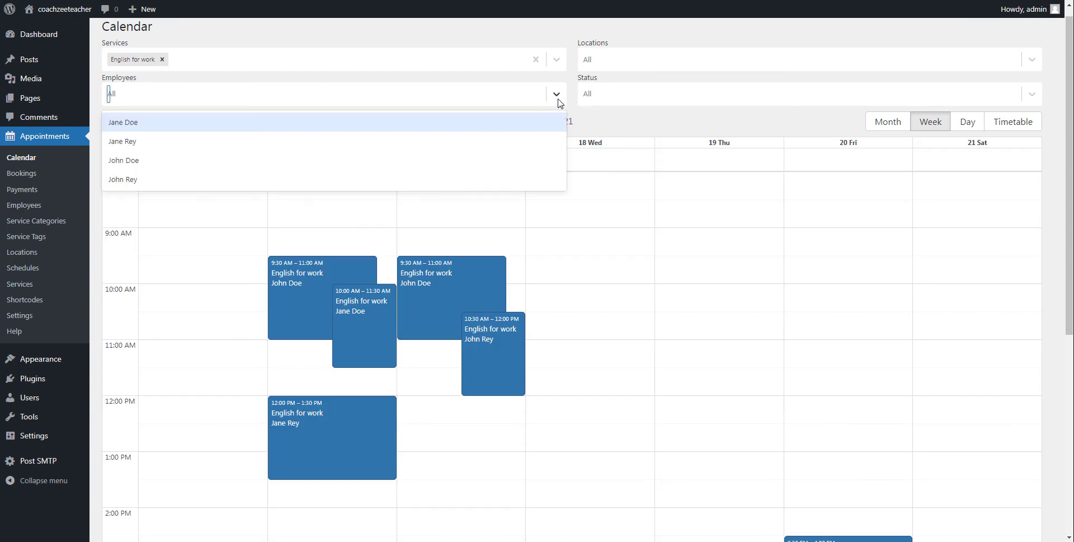
left_click(531, 158)
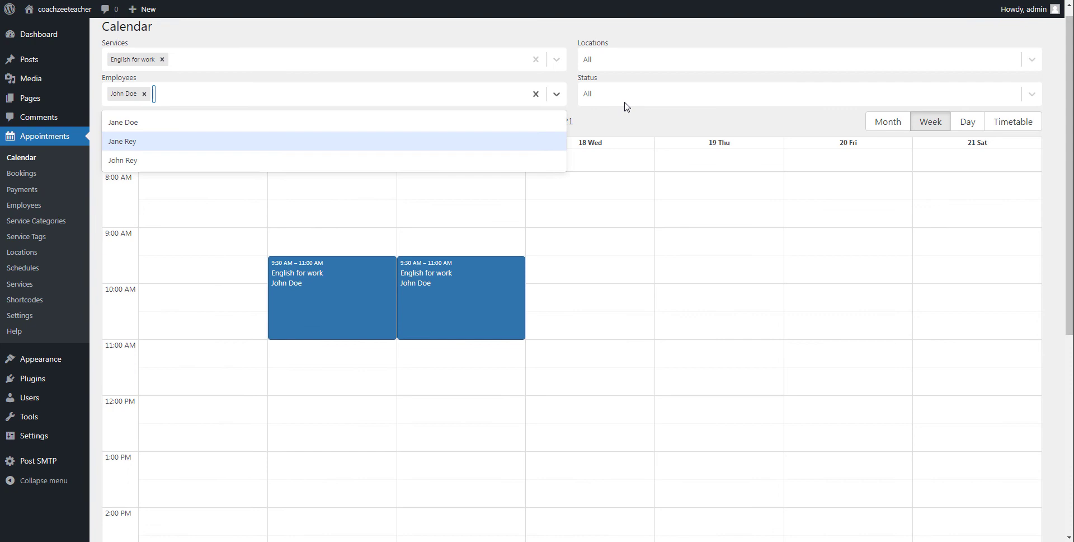
left_click(627, 101)
left_click(701, 117)
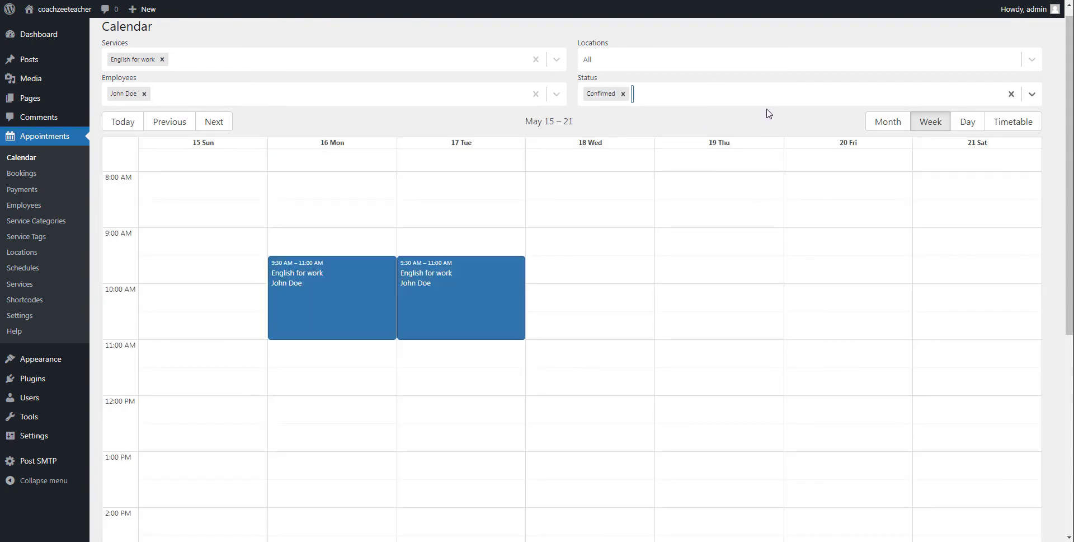
left_click(781, 119)
Step: Review reservation details of the 12:30 English for kids and 9:30 English speaking practice bookings
scroll(782, 119, "down", 3)
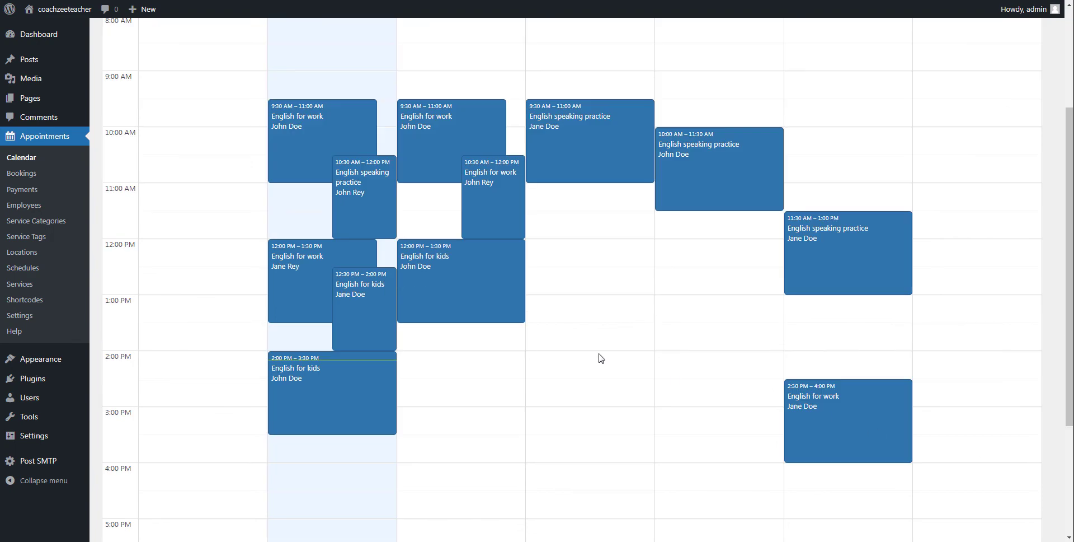
left_click(364, 298)
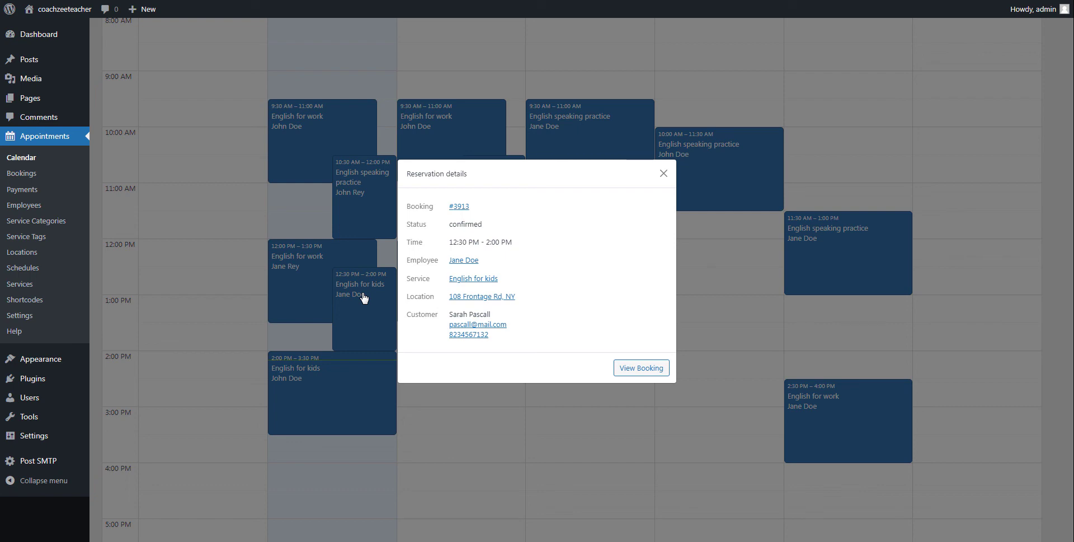
left_click(663, 173)
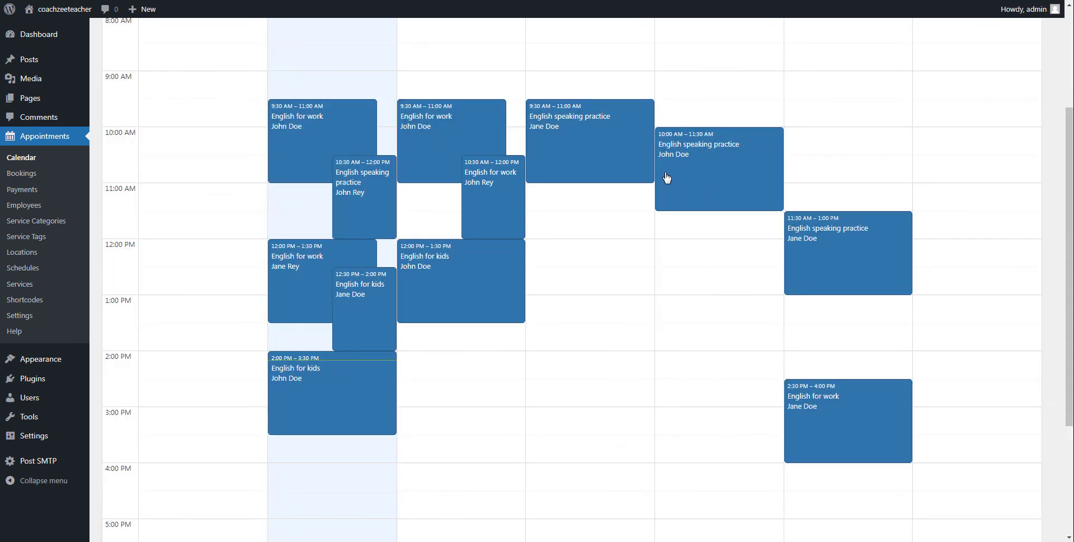
left_click(602, 124)
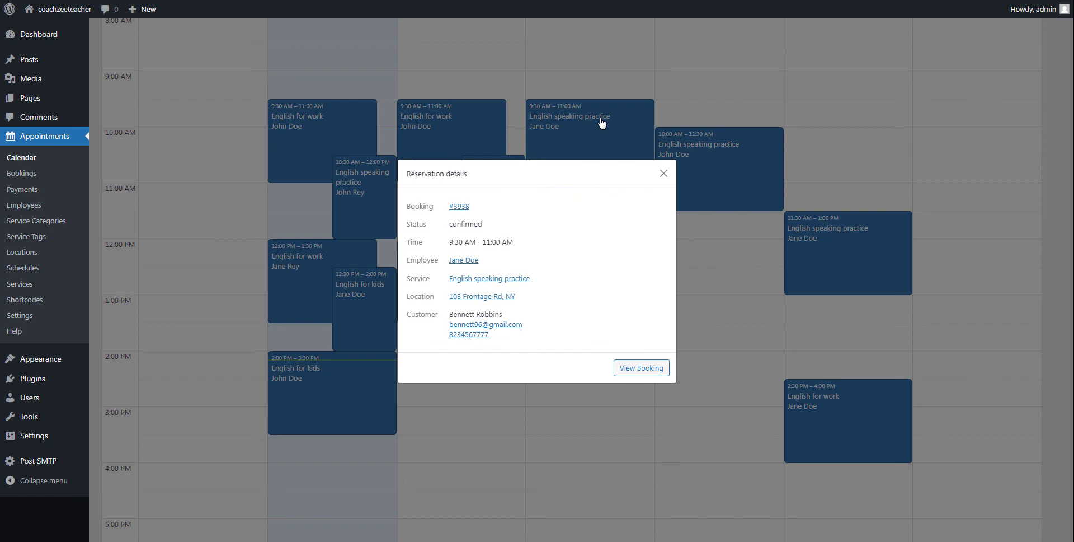
left_click(664, 174)
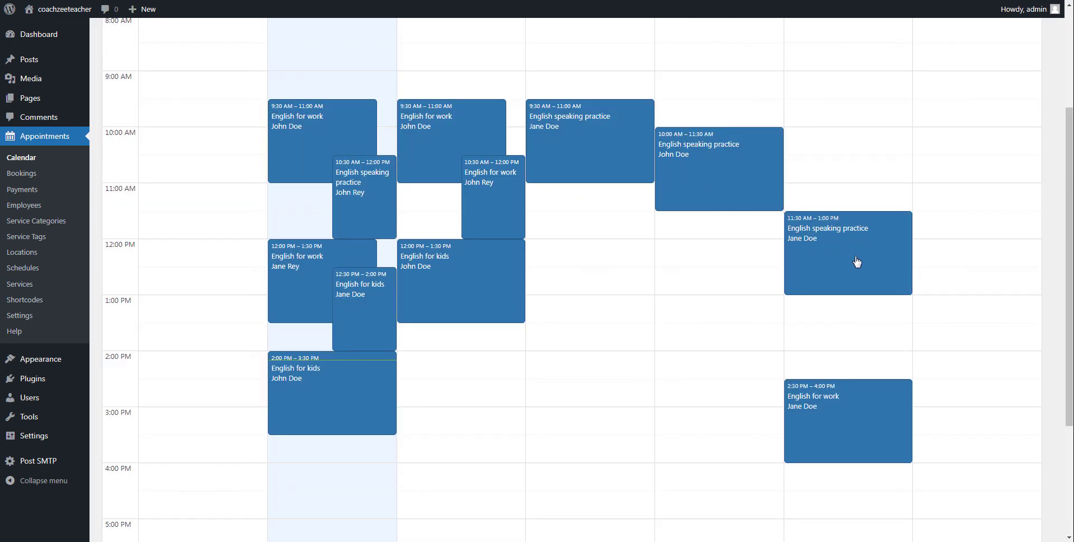
Step: Check the 2:30 PM English for work booking, then show Monday May 16 in day view
left_click(835, 404)
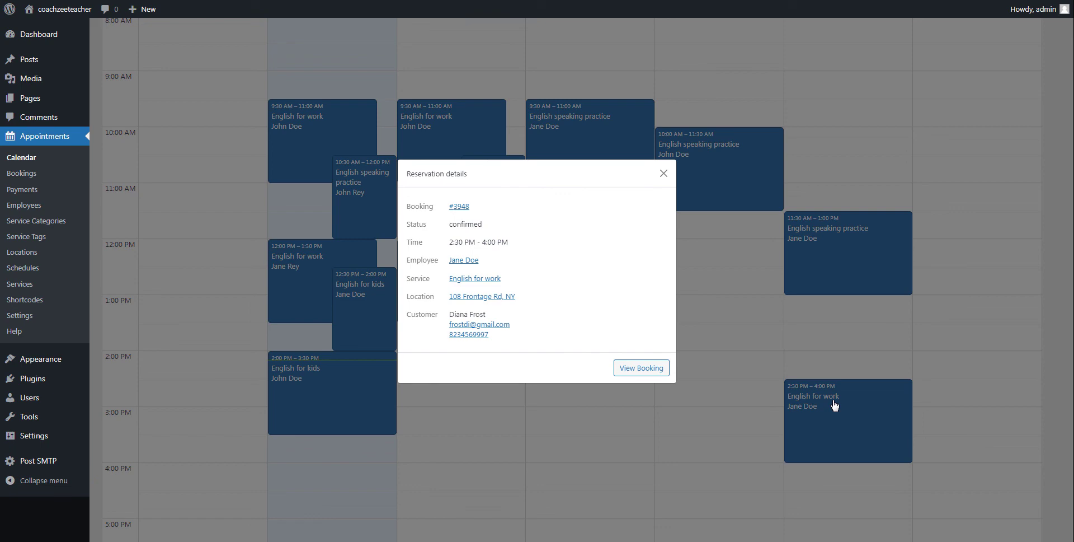
left_click(664, 173)
scroll(665, 199, "up", 3)
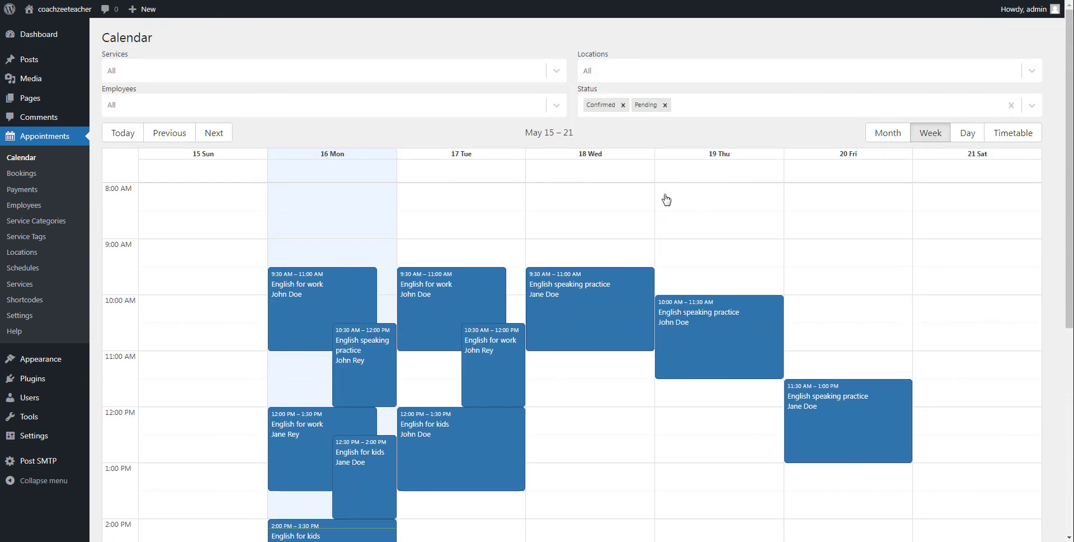
left_click(962, 141)
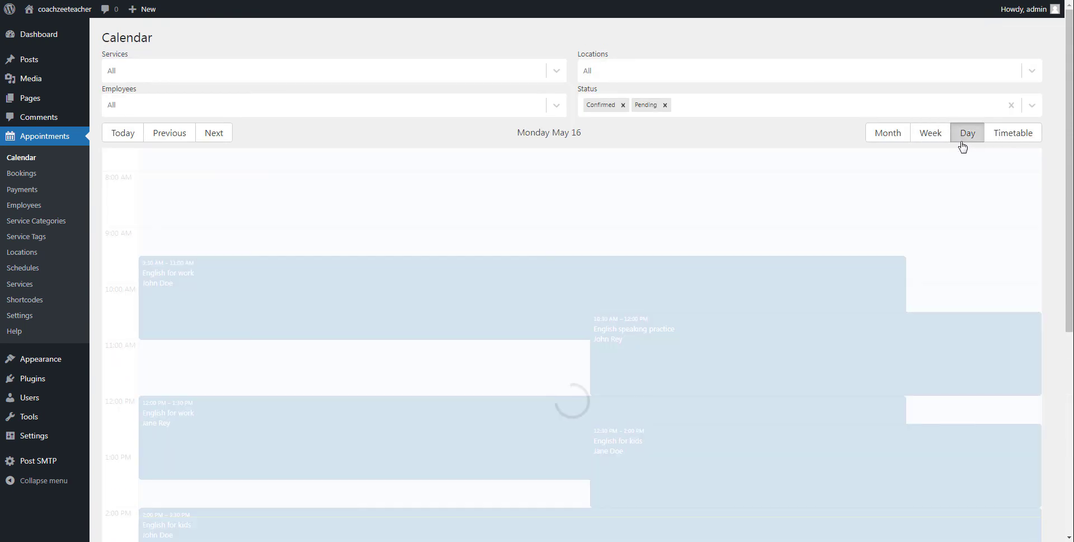